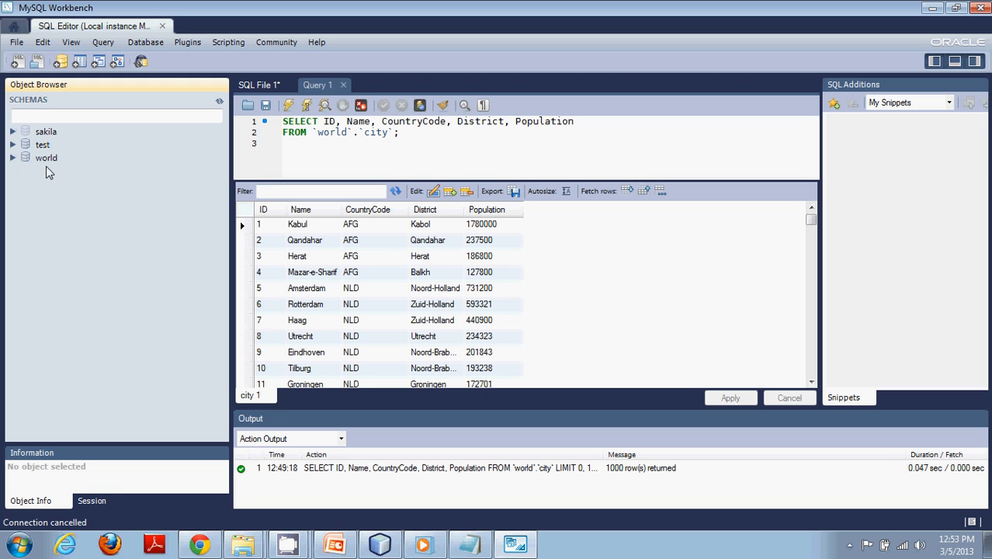
left_click(17, 43)
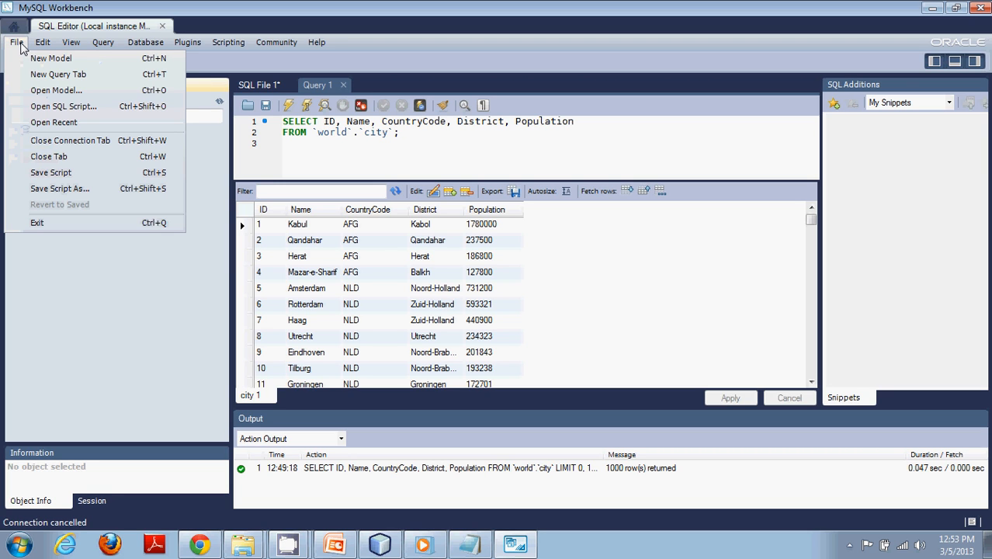
mouse_move(142, 45)
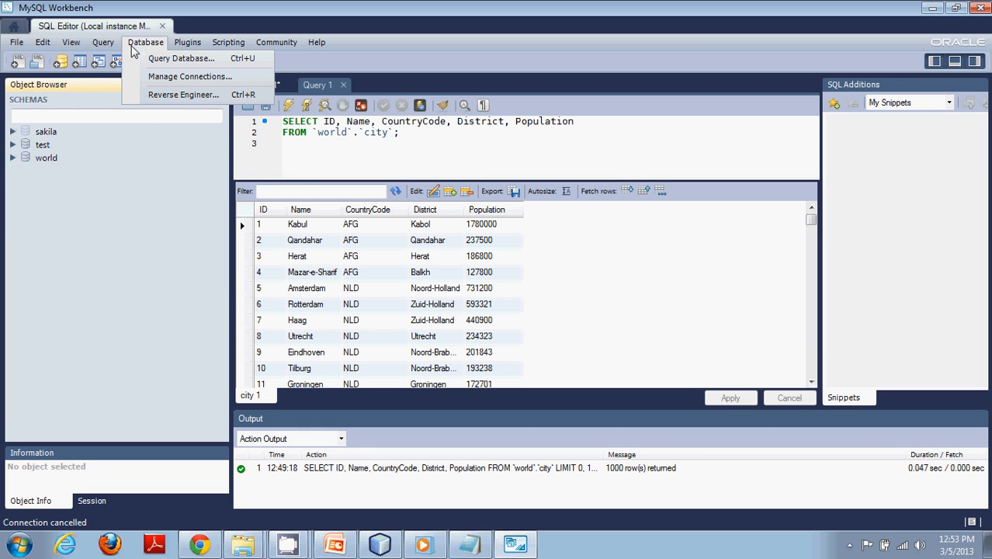
mouse_move(100, 46)
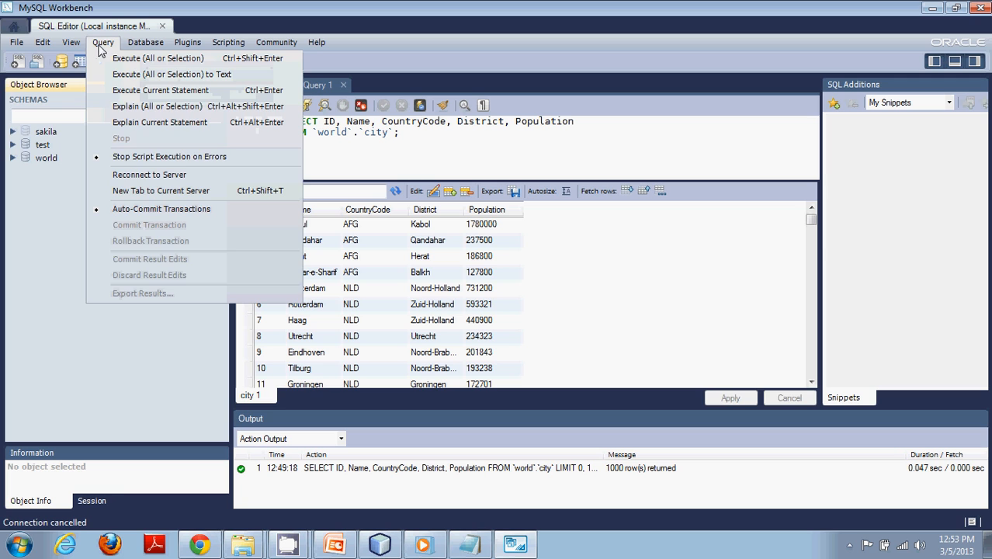
mouse_move(16, 42)
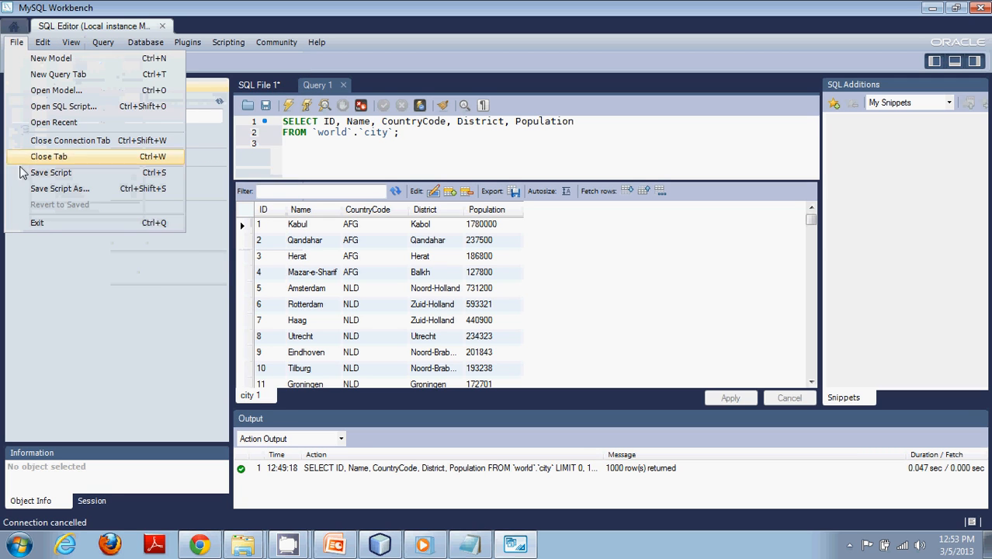
left_click(107, 278)
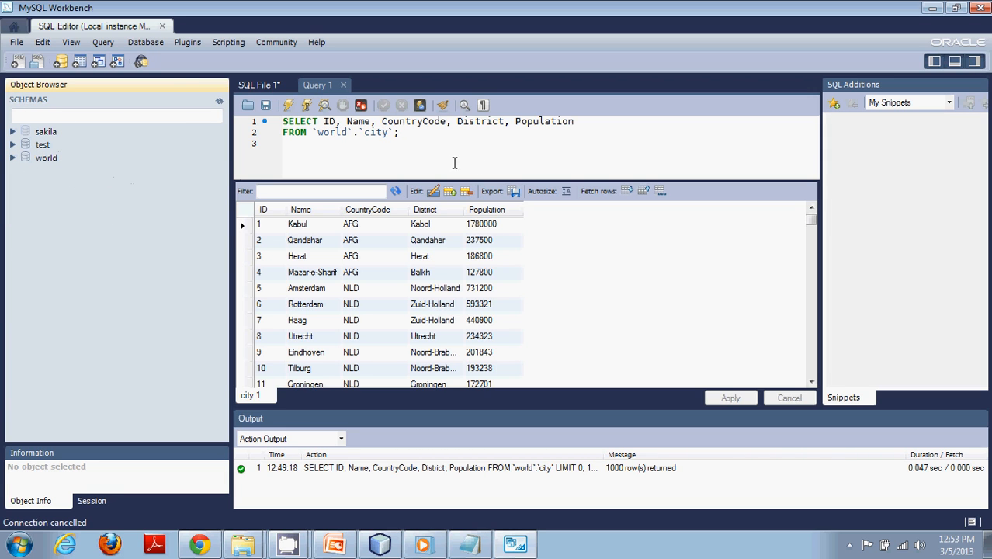
Expand the world schema and look through its tables city, country and countrylanguage.
left_click(17, 161)
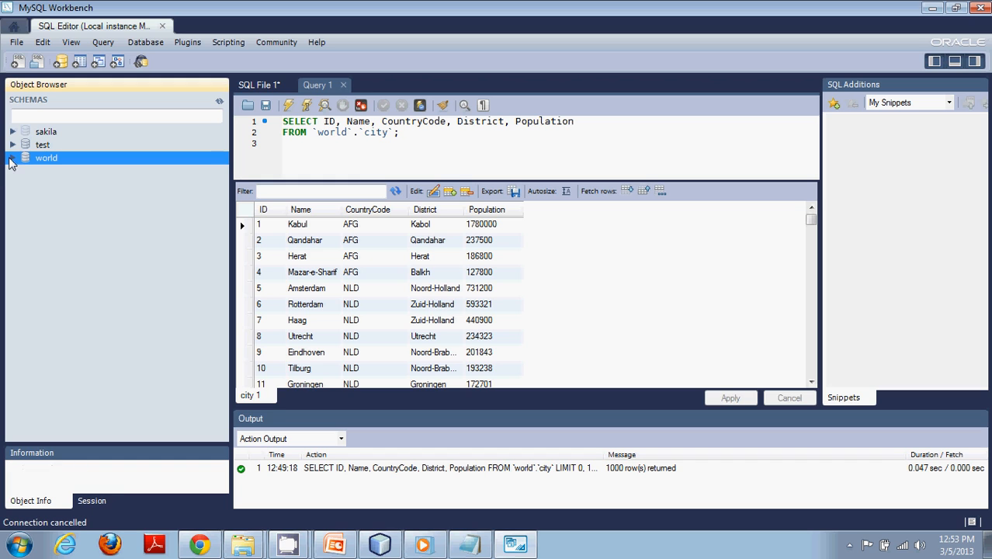
left_click(13, 159)
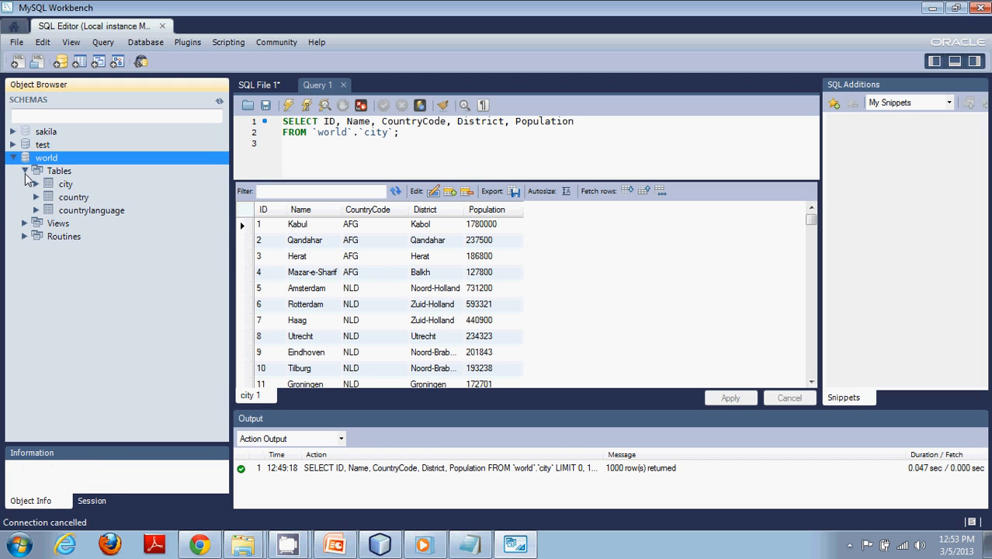
left_click(65, 187)
left_click(75, 199)
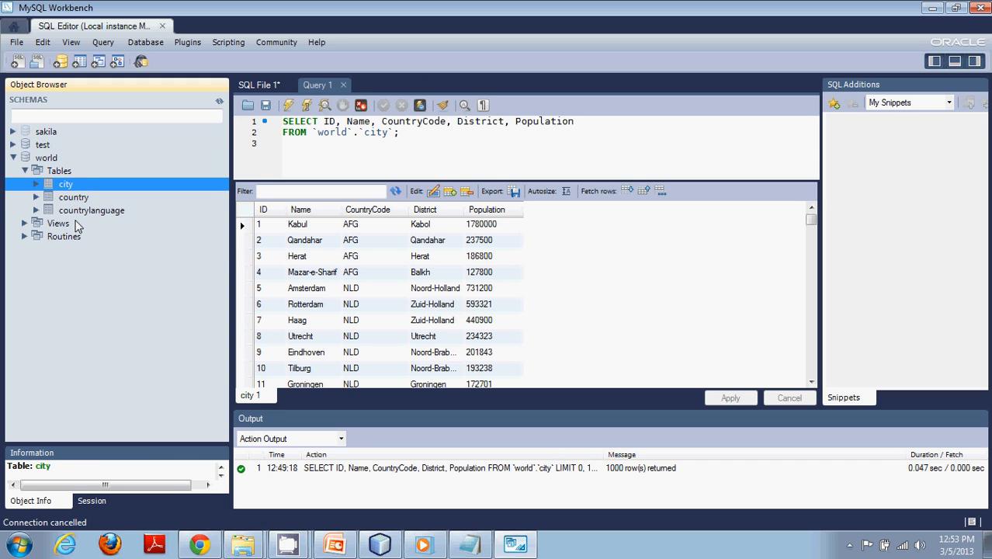
left_click(81, 215)
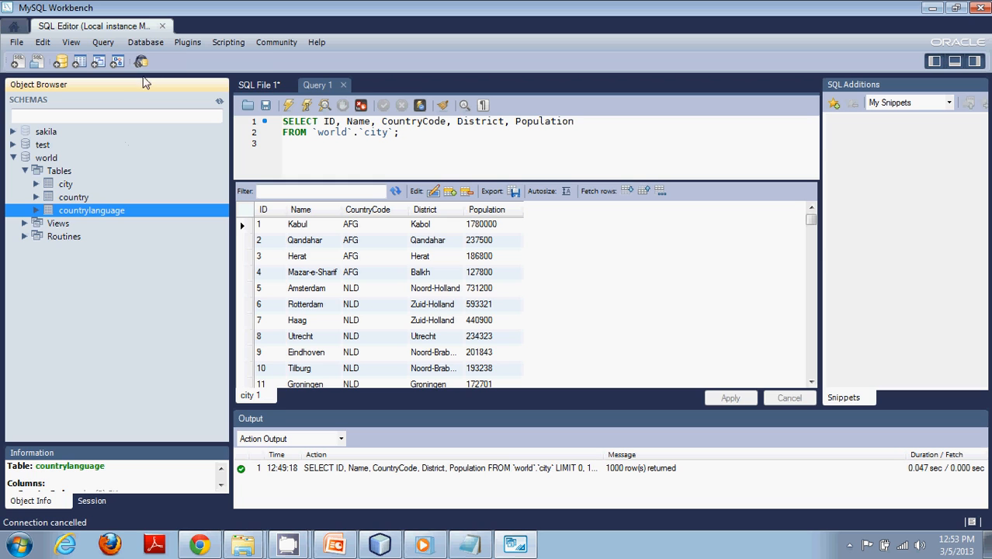
Examine the hostname, port, username and default schema in the Query Database connection settings, and cancel without connecting.
left_click(156, 47)
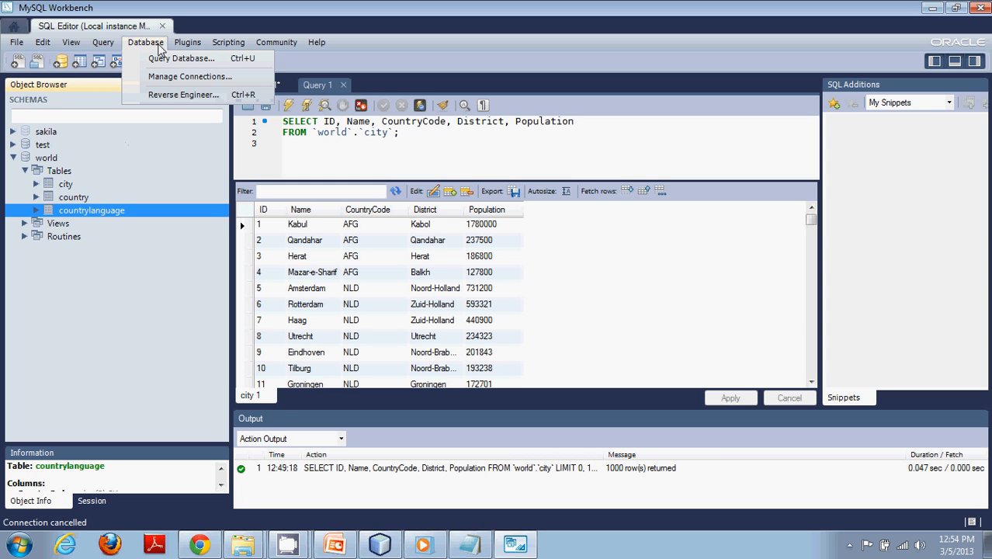
left_click(198, 59)
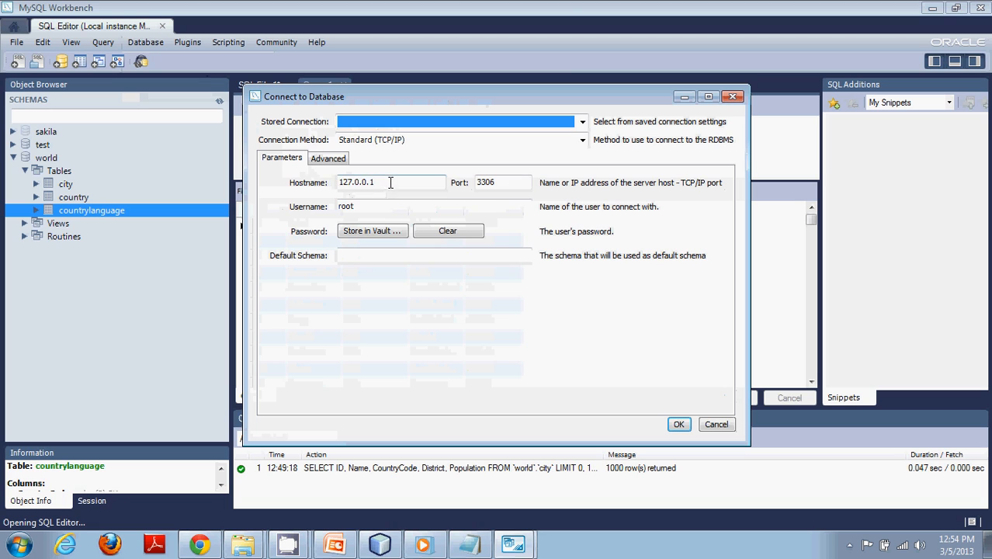
left_click_drag(390, 184, 332, 183)
left_click_drag(507, 181, 458, 180)
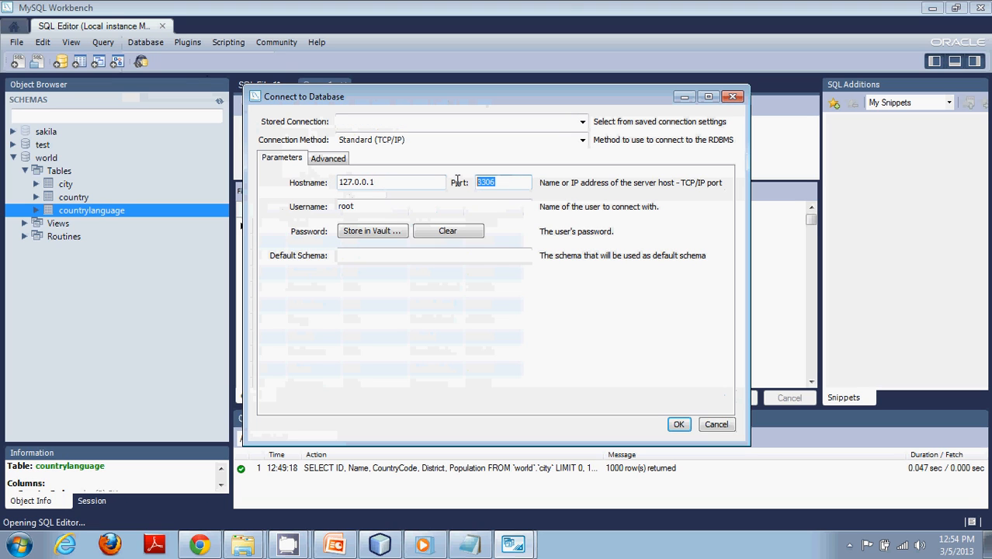
left_click_drag(365, 206, 328, 206)
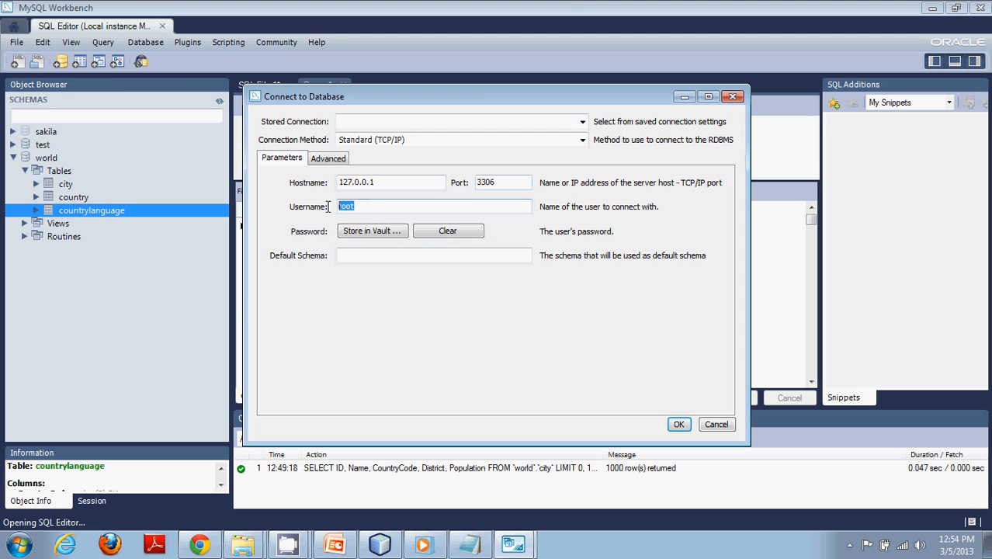
left_click(349, 255)
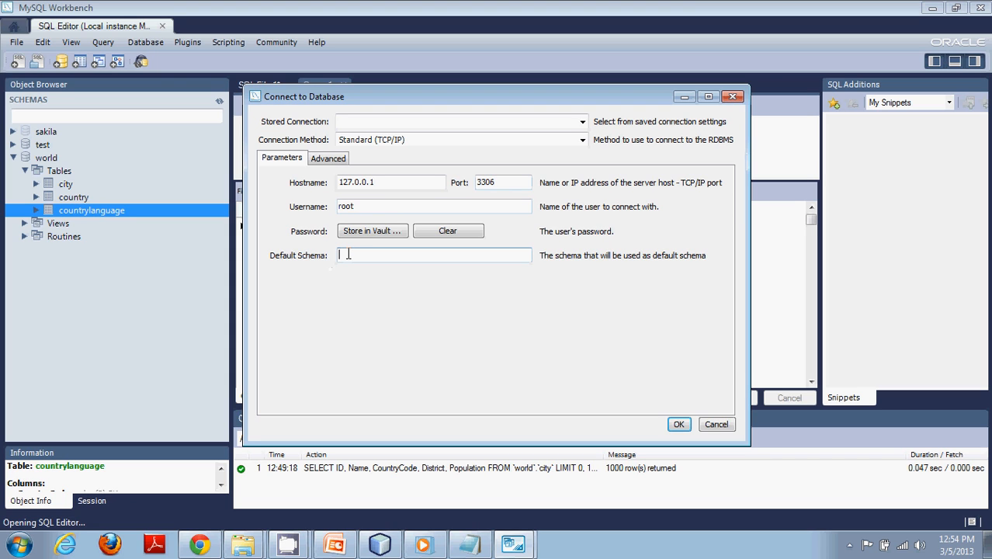
left_click(716, 424)
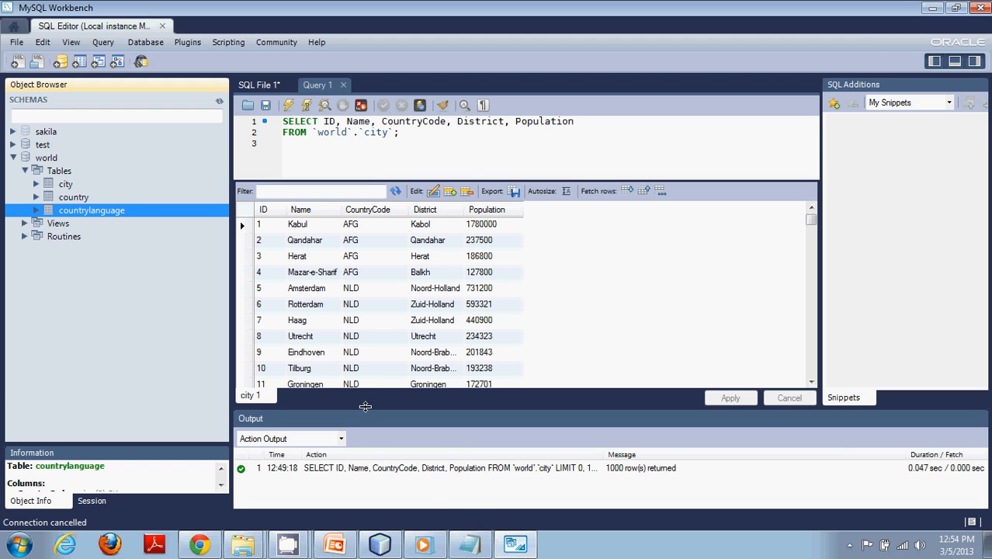
Switch to iReport Designer and start a new datasource of type Database JDBC connection.
left_click(515, 545)
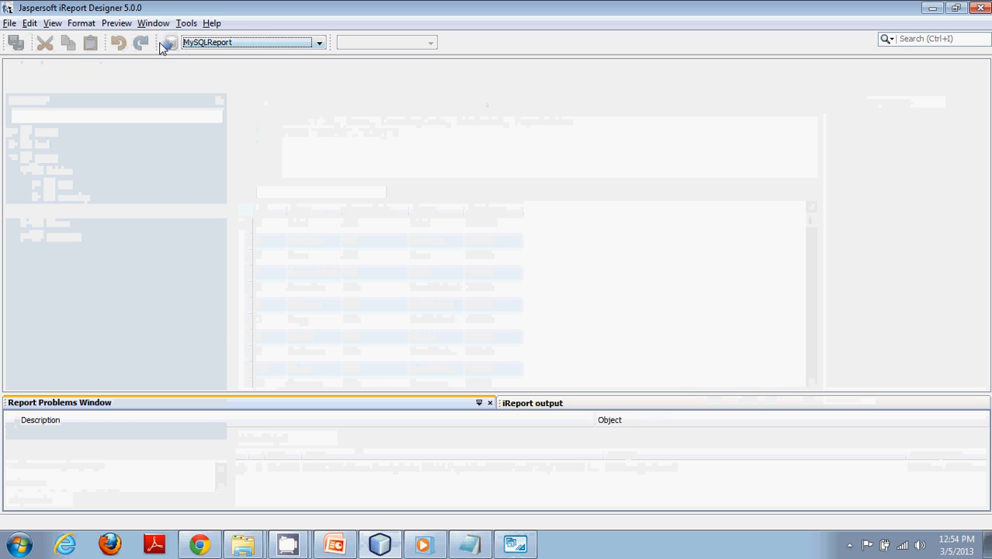
left_click(168, 43)
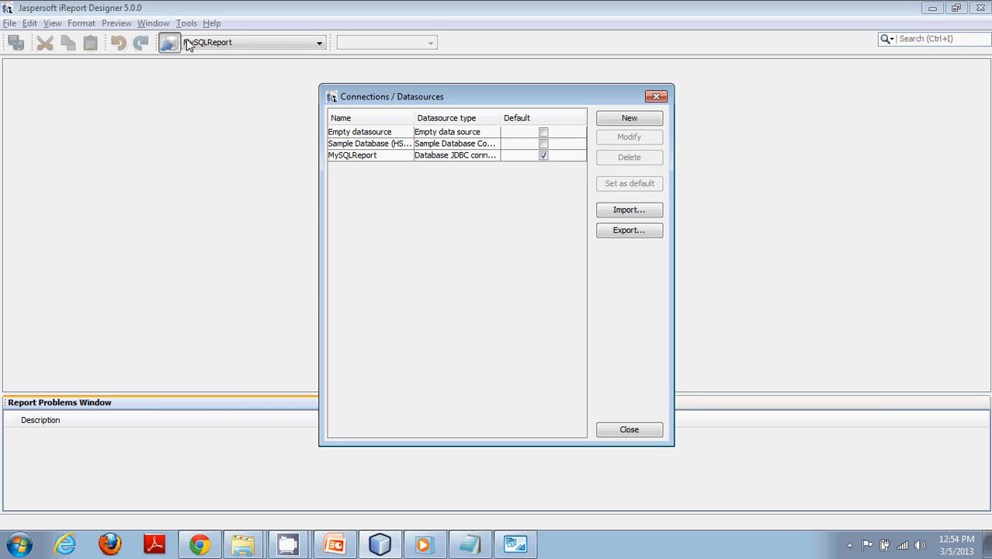
left_click_drag(319, 184, 111, 173)
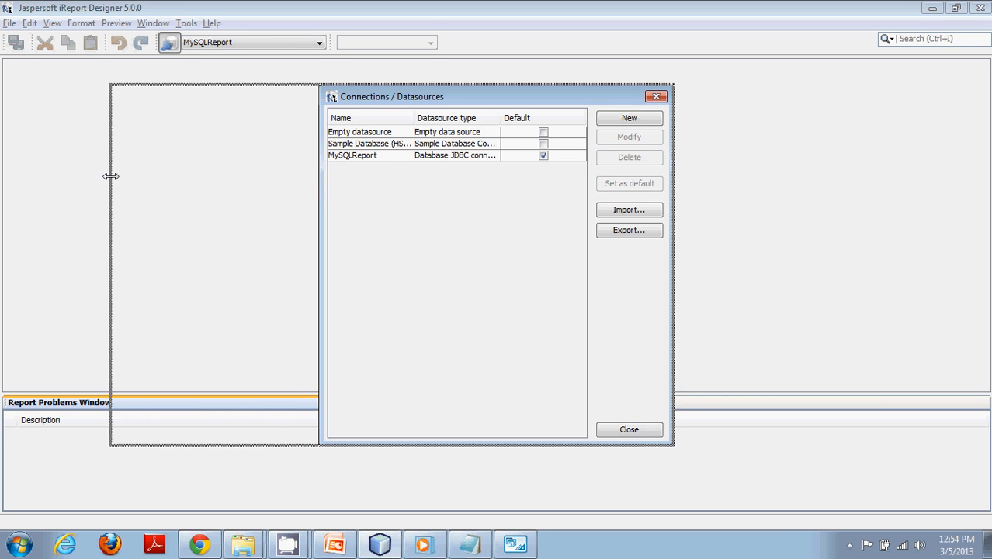
left_click(626, 118)
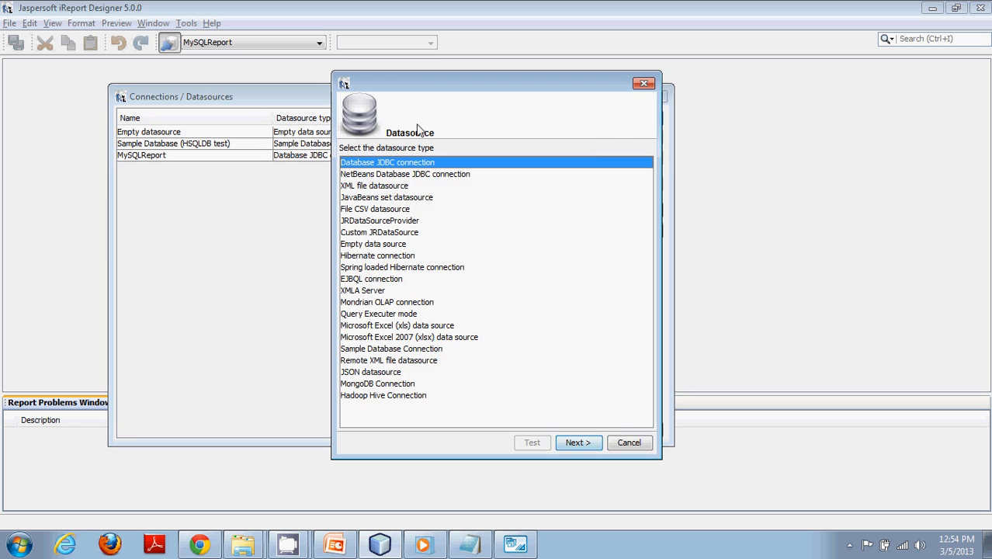
left_click(578, 442)
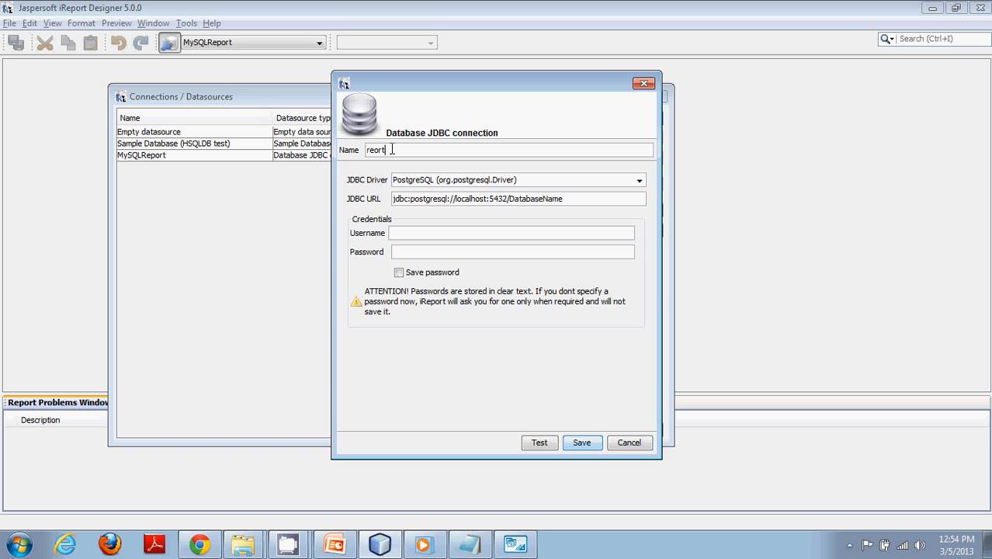
Name the connection reortsql and choose the MySQL (com.mysql.jdbc.Driver) JDBC driver.
type("reortsql")
left_click(639, 180)
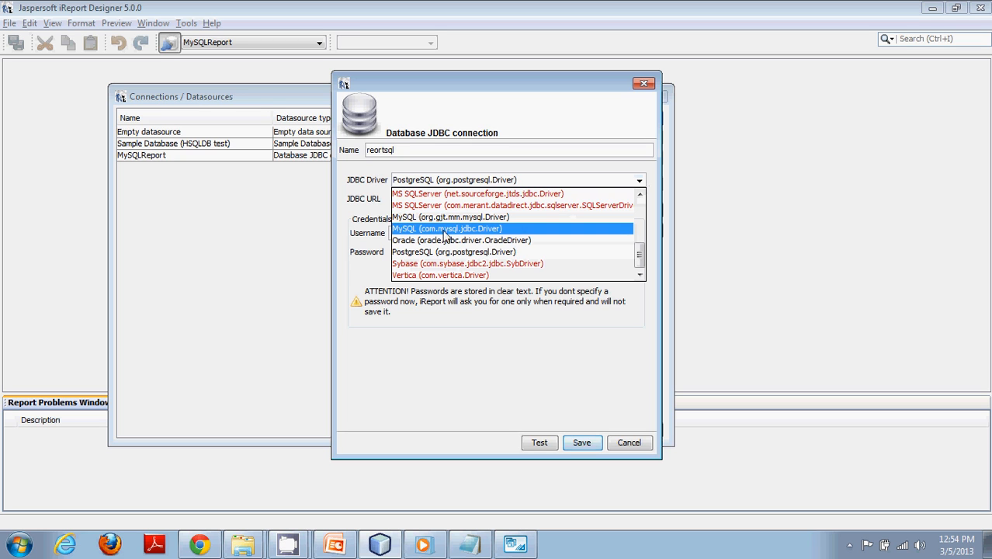
left_click(487, 232)
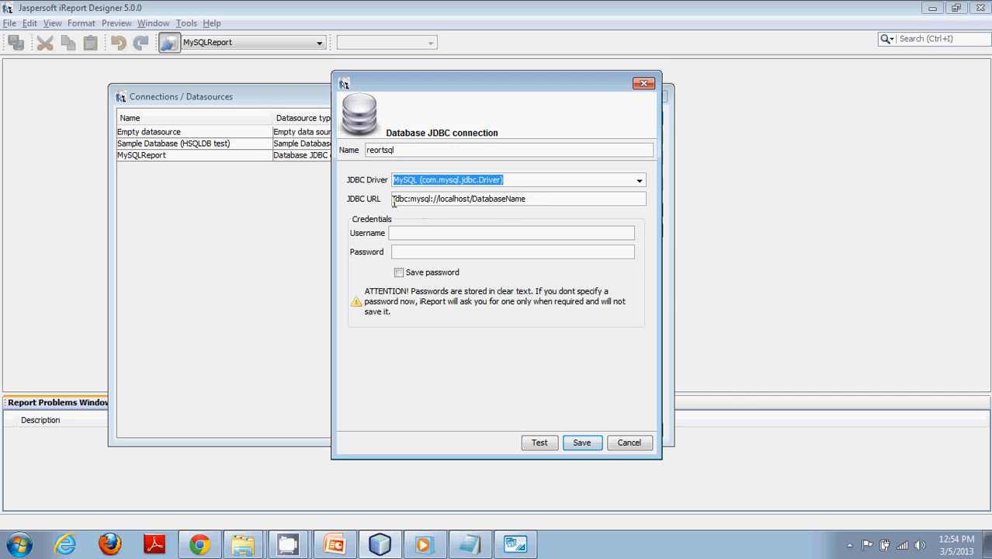
Switch to MySQL Workbench, check the hostname and port in the Query Database connection settings, and return to iReport Designer.
left_click_drag(394, 201, 442, 196)
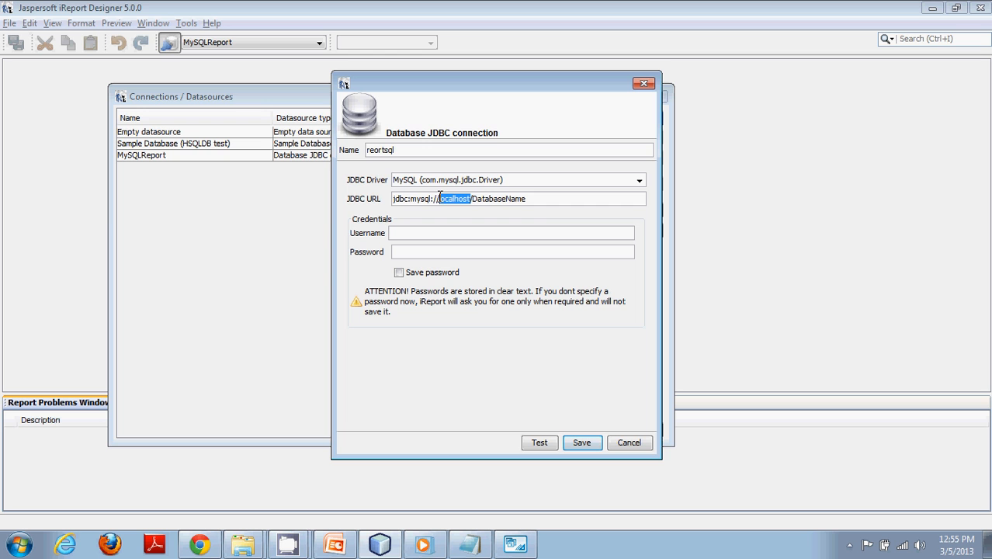
left_click(514, 543)
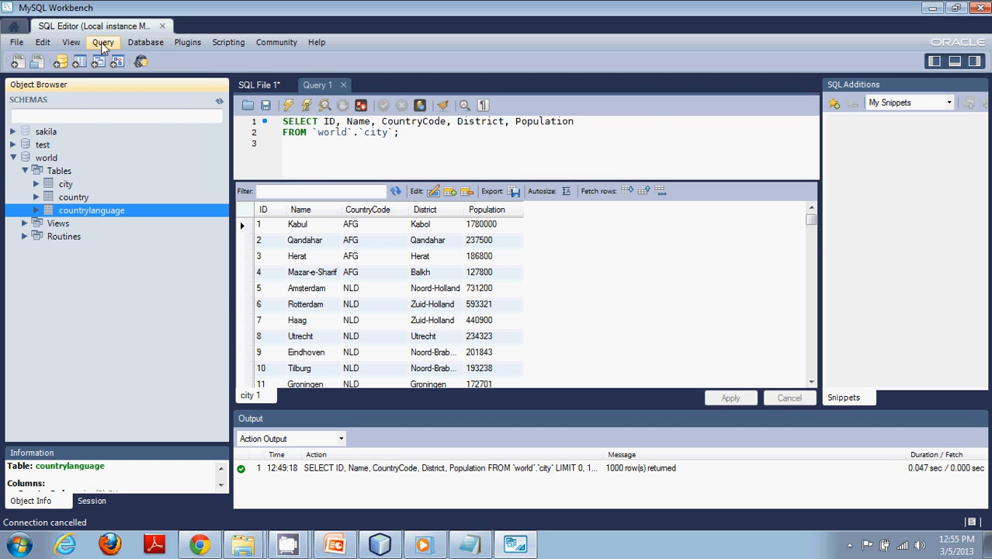
left_click(104, 42)
mouse_move(145, 42)
left_click(187, 61)
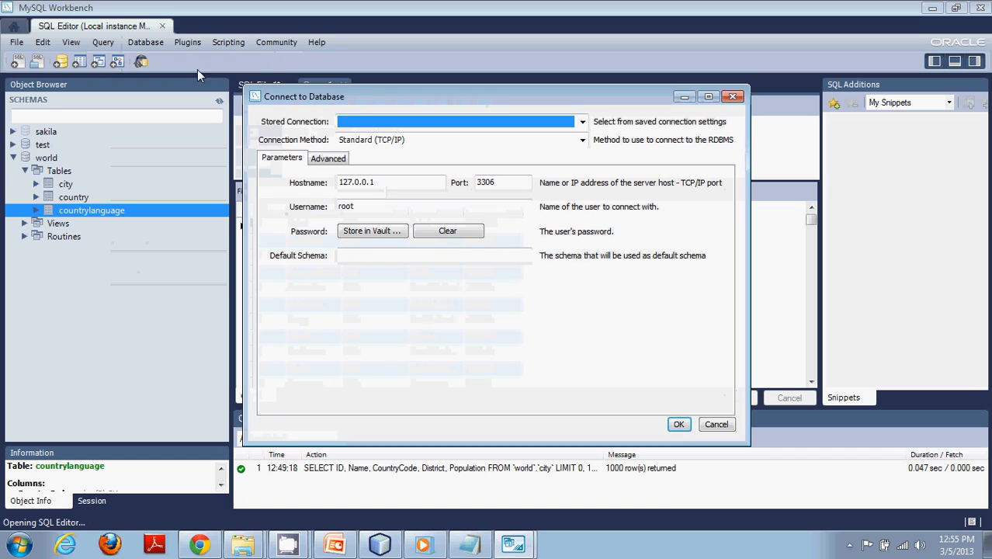
left_click_drag(378, 184, 335, 188)
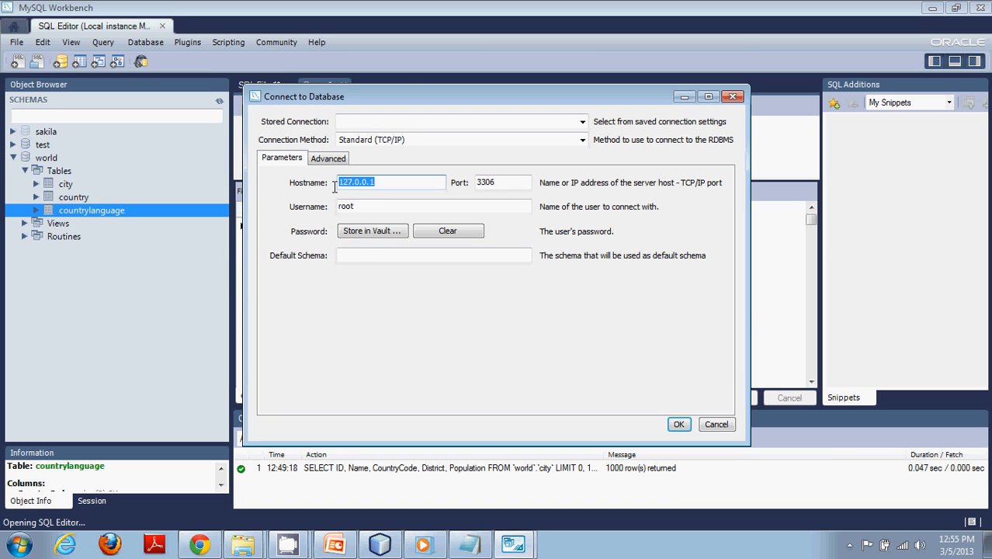
left_click_drag(507, 181, 464, 184)
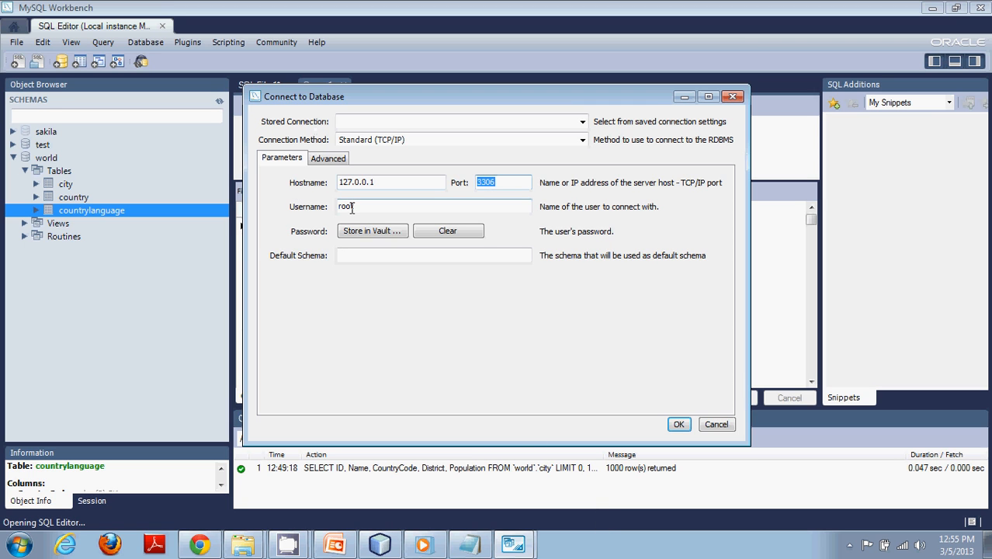
left_click(727, 97)
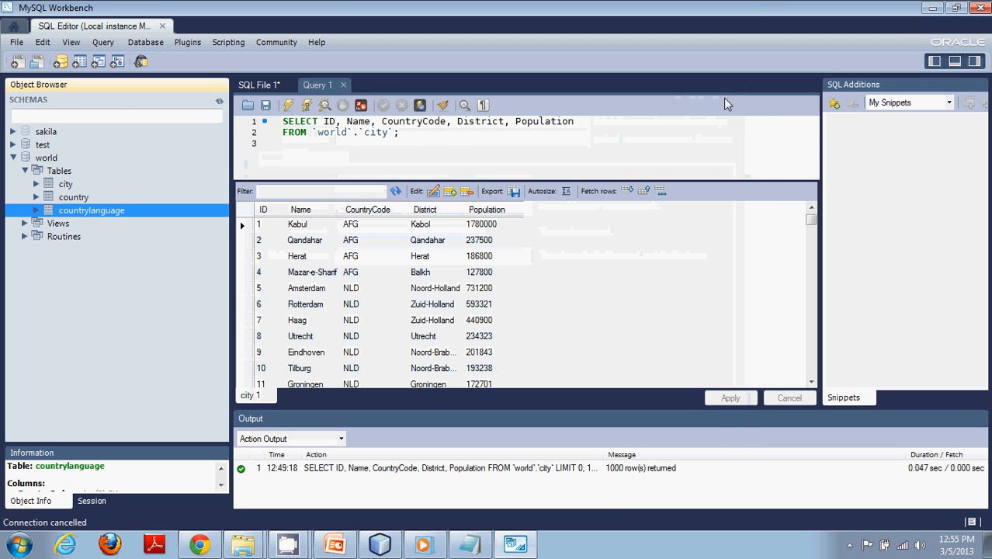
left_click(931, 9)
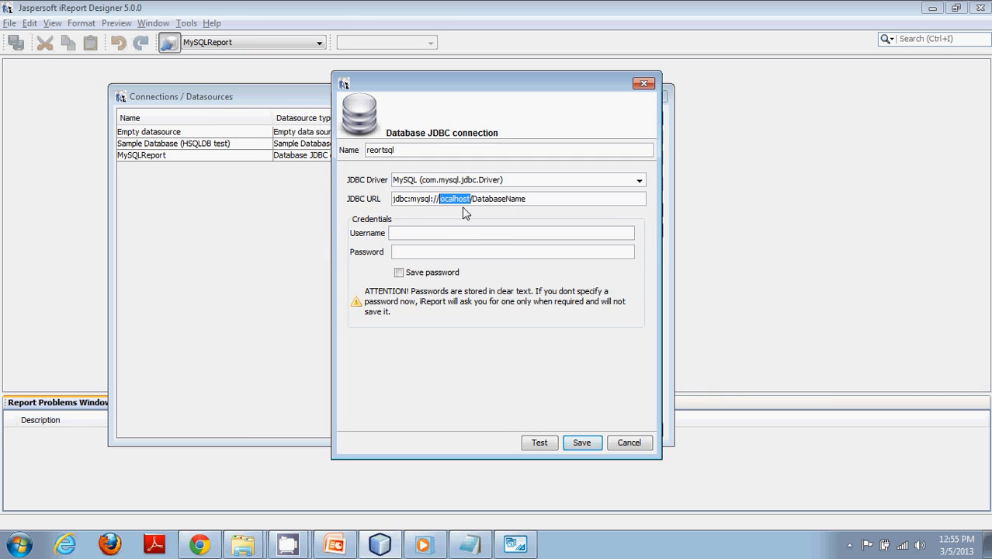
Recheck the server hostname in MySQL Workbench's connection settings against the host part of the JDBC URL, and return to iReport Designer.
left_click(461, 199)
left_click_drag(440, 199, 468, 199)
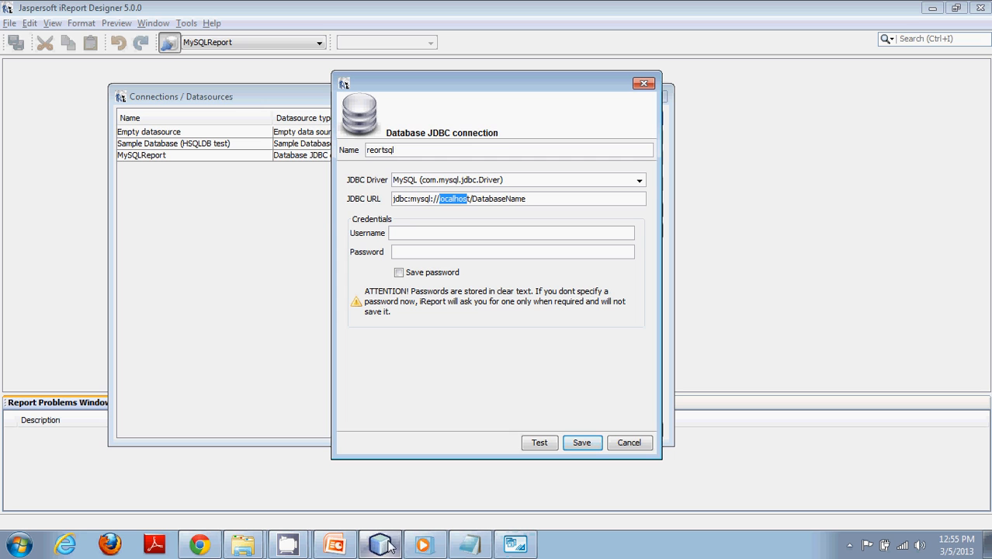
left_click(516, 544)
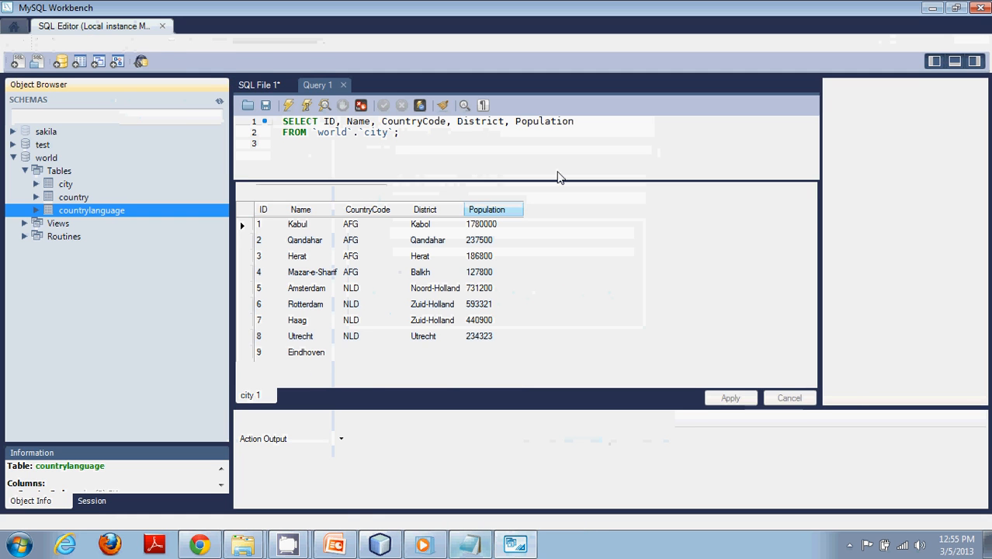
left_click(145, 42)
left_click(175, 58)
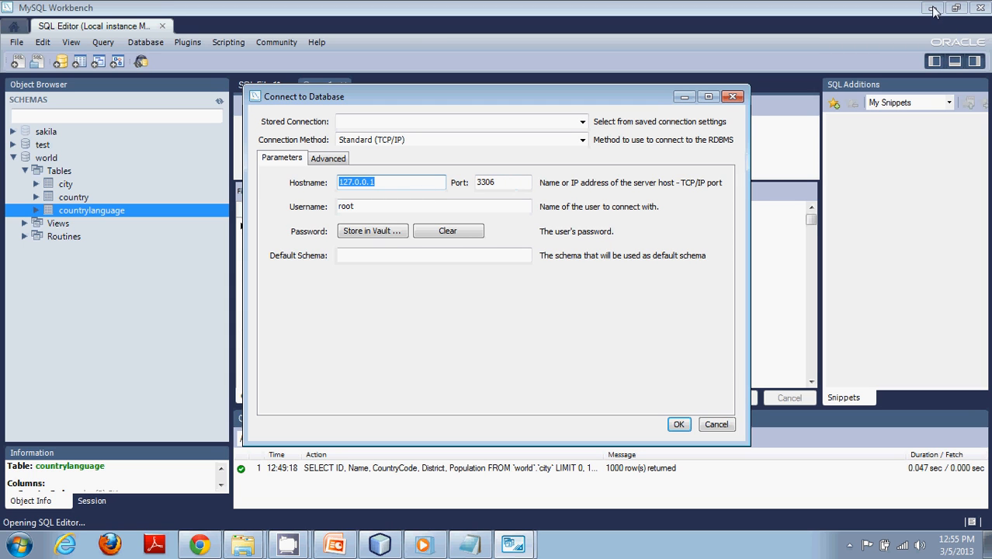
left_click(734, 97)
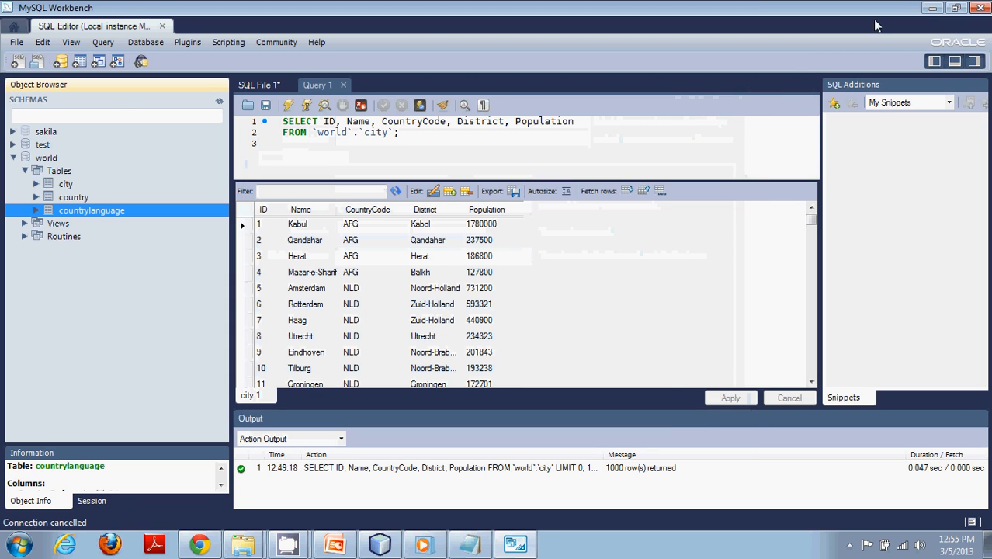
left_click(932, 8)
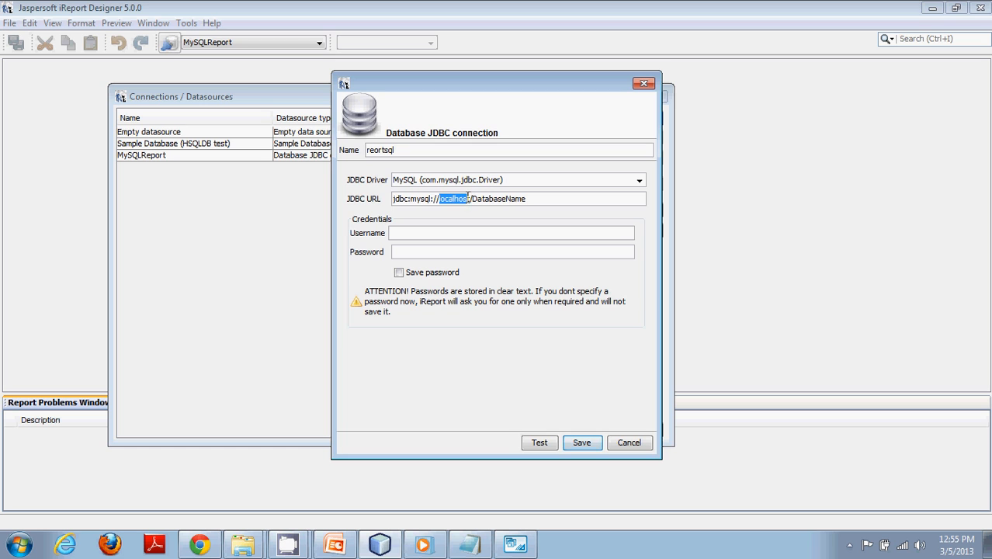
Replace localhost in the JDBC URL with 127.0.0.1:3306 and remove the DatabaseName placeholder.
left_click_drag(469, 199, 442, 199)
left_click(452, 200)
double_click(451, 199)
key("BackSpace")
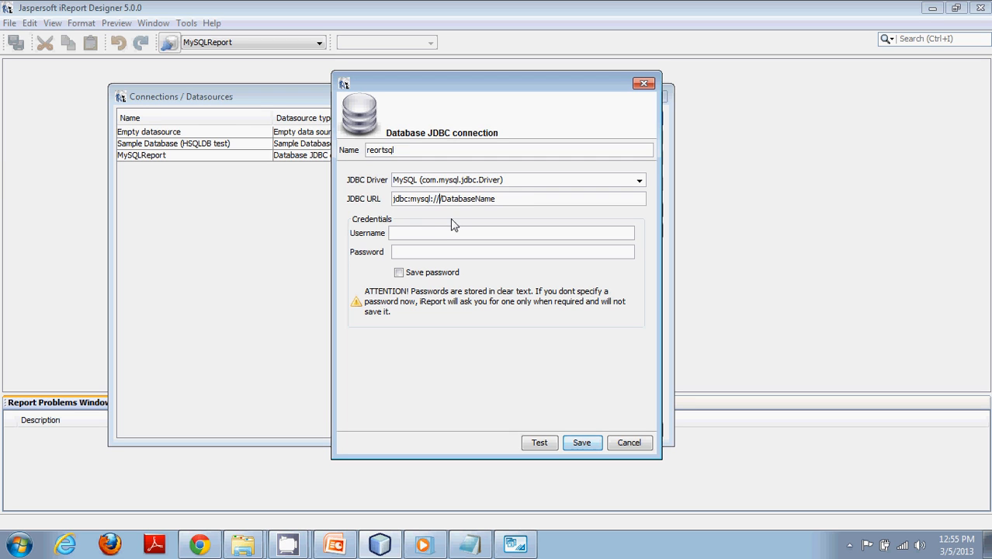
type("127.0.0.1:")
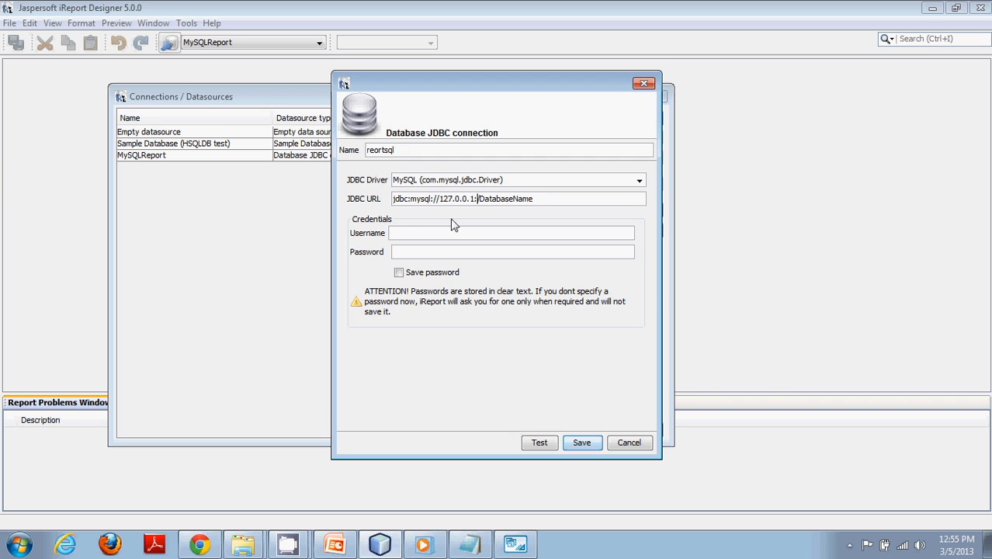
type("3306")
left_click_drag(498, 199, 556, 214)
key("BackSpace")
Check the world schema's name in MySQL Workbench, collapse its tree, and return to iReport Designer.
left_click(525, 536)
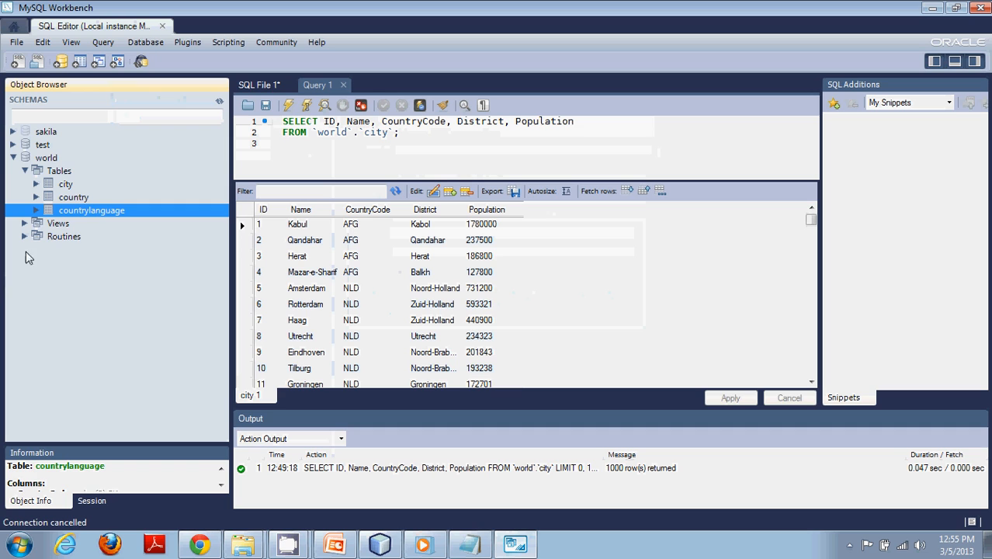
left_click(44, 158)
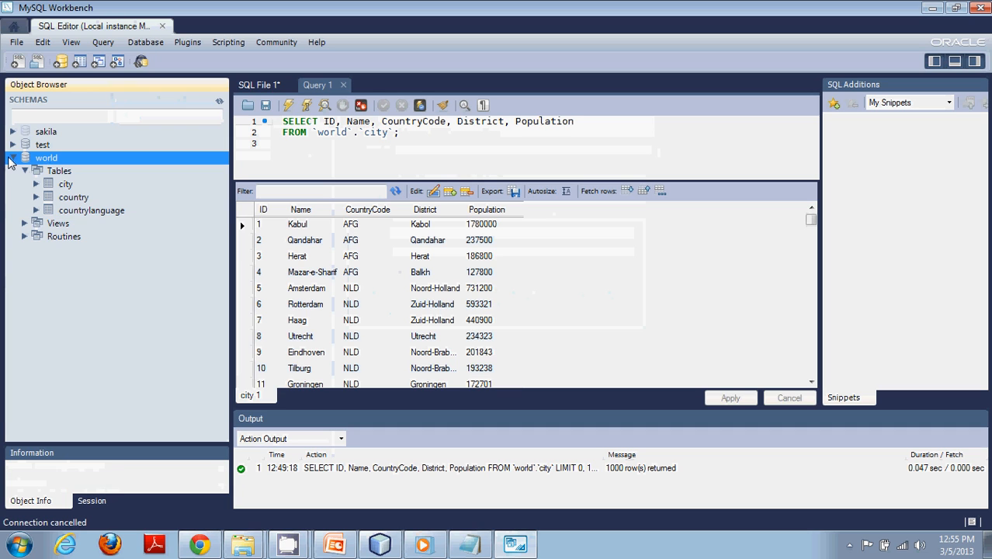
left_click(12, 157)
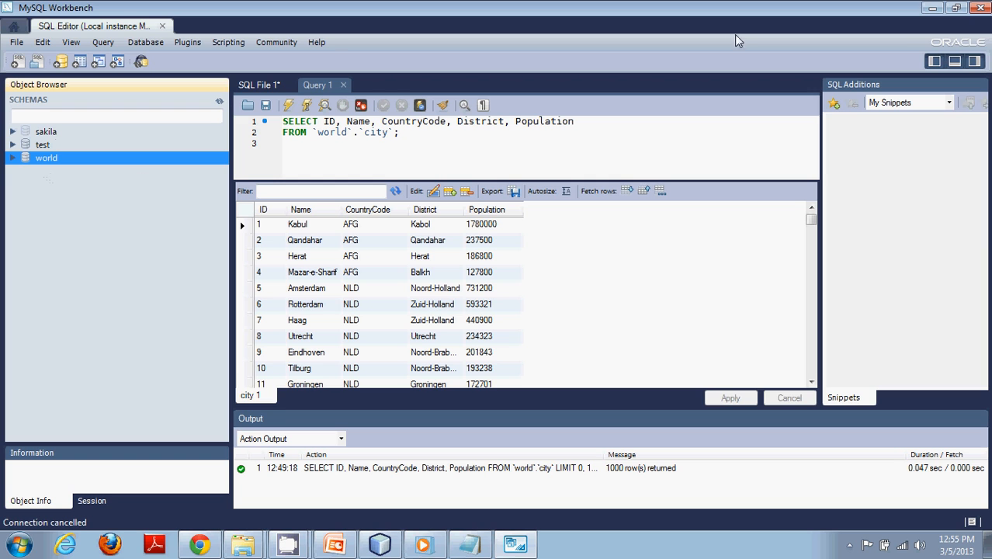
left_click(932, 7)
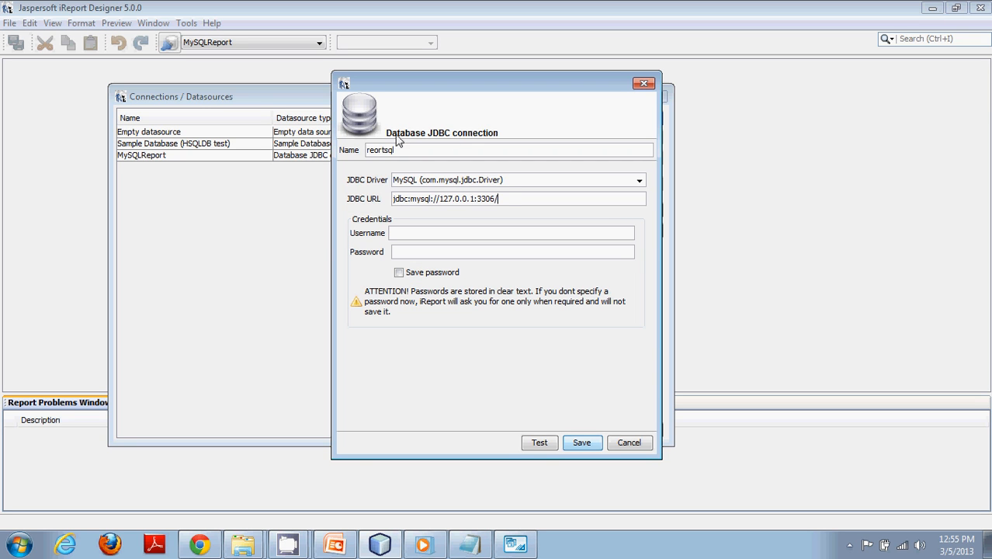
Complete the JDBC URL with the database name world and enter the username root and the account password.
type("world")
left_click(437, 233)
type("root")
key("Tab")
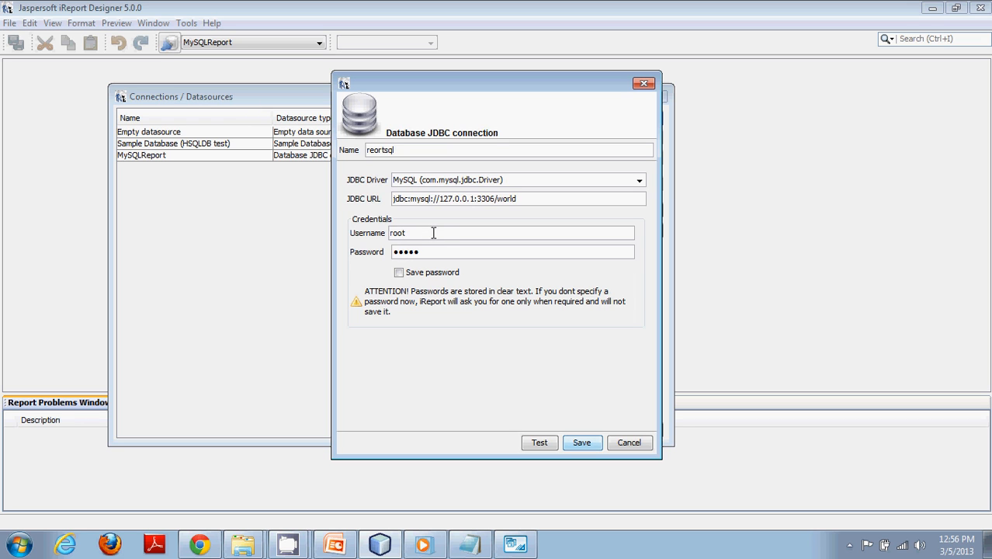
Enable saving the password and test the database connection.
left_click(399, 273)
left_click(539, 443)
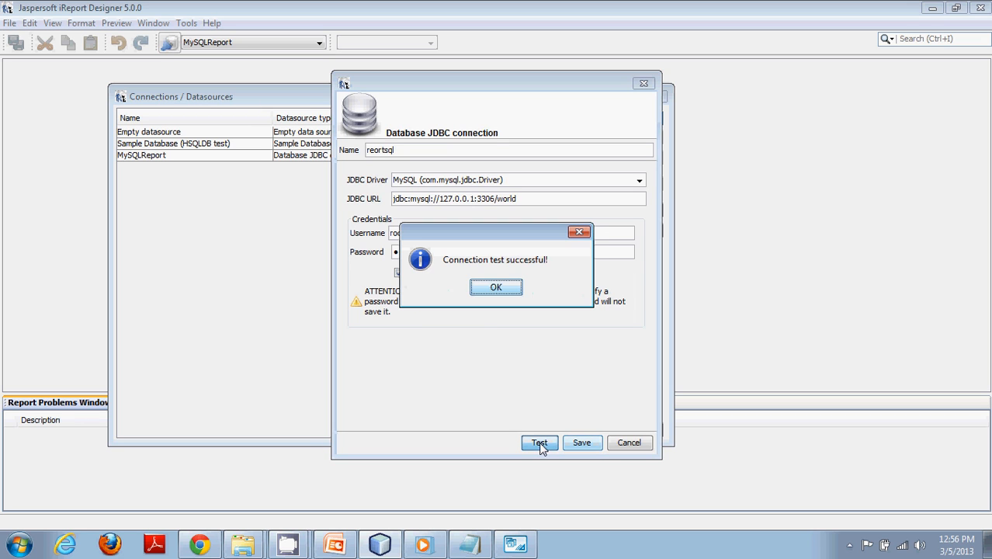
left_click(479, 292)
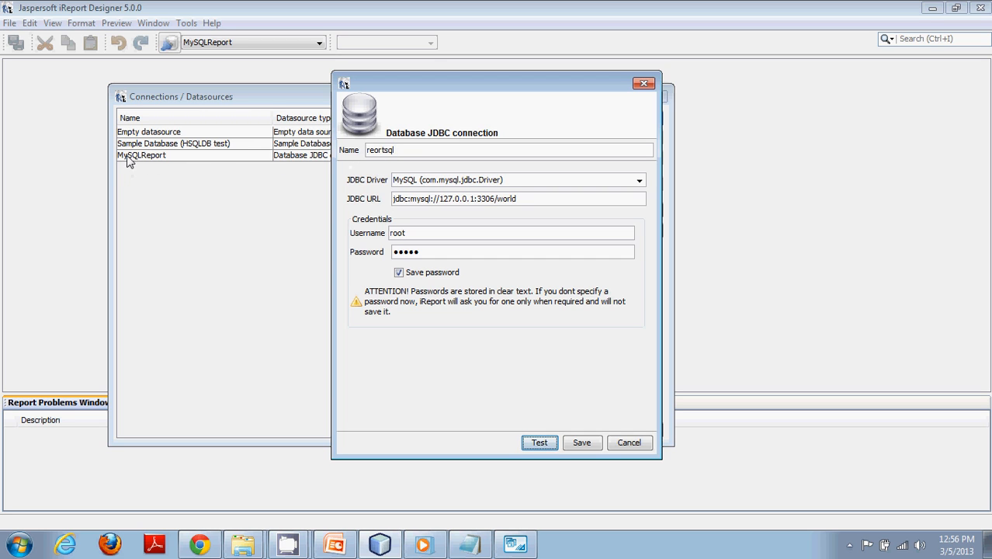
Discard the new JDBC connection and close the Connections / Datasources window.
left_click(630, 442)
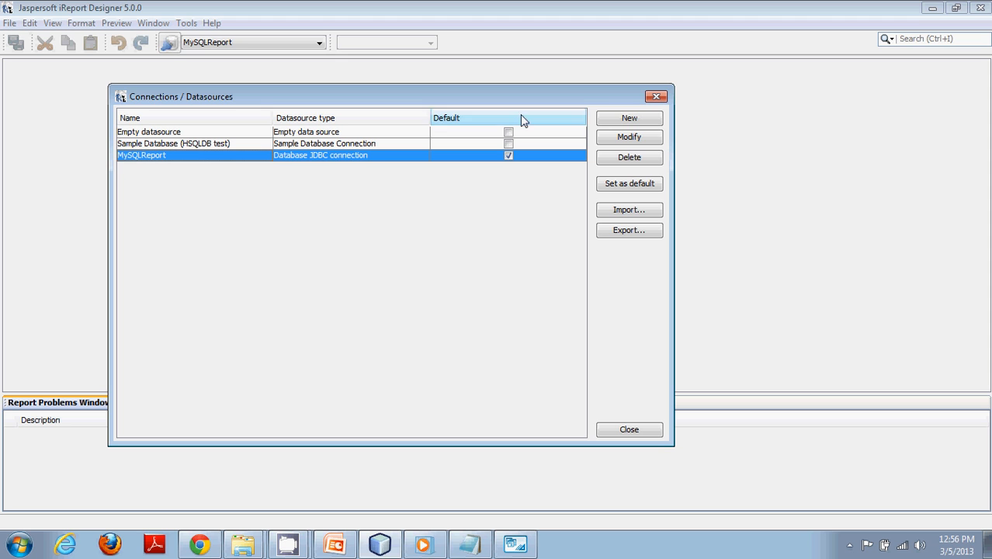
left_click(656, 98)
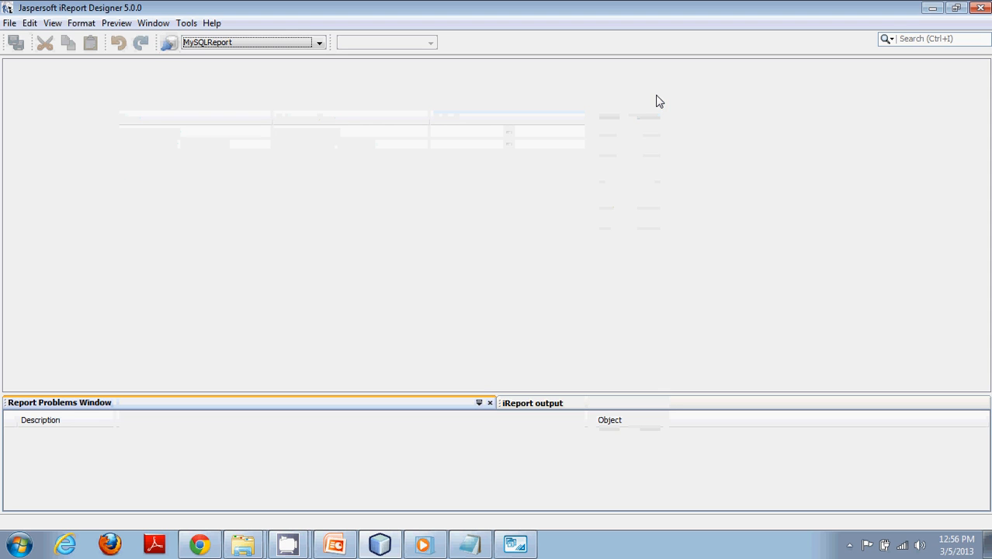
Start a new report from the Blank A4 template.
left_click(10, 23)
left_click(35, 41)
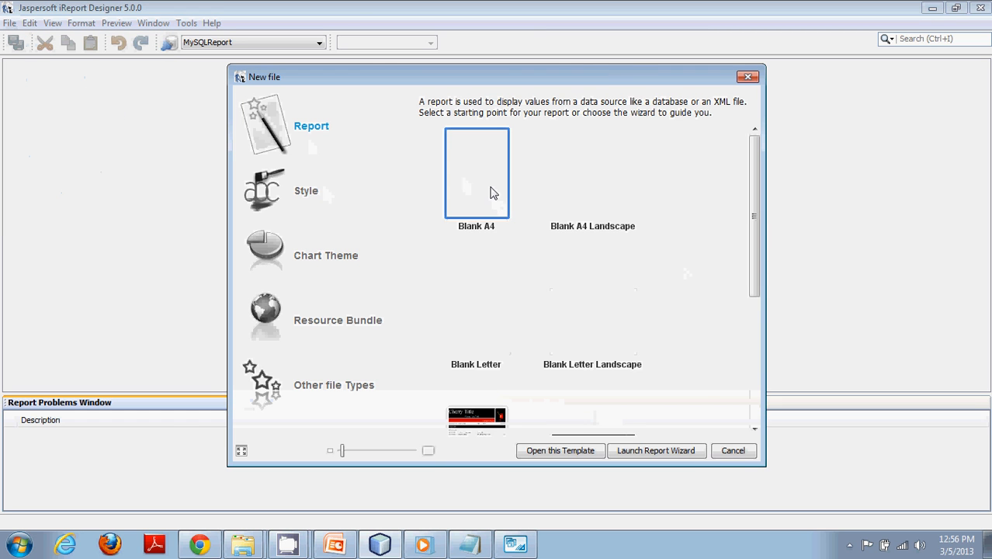
left_click(589, 451)
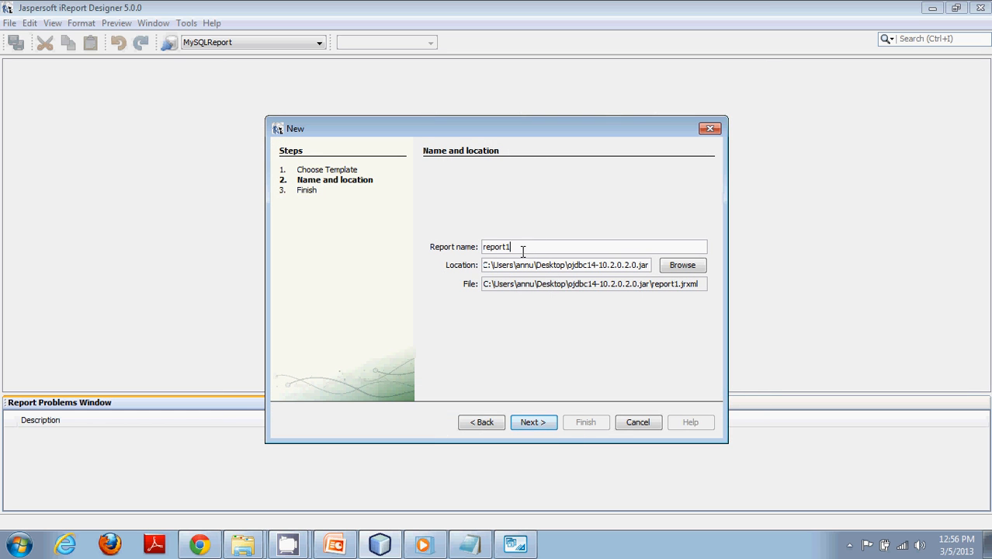
Create a folder named jasperRepors inside the Desktop's reportVideos folder and set it as the report's location.
left_click(683, 265)
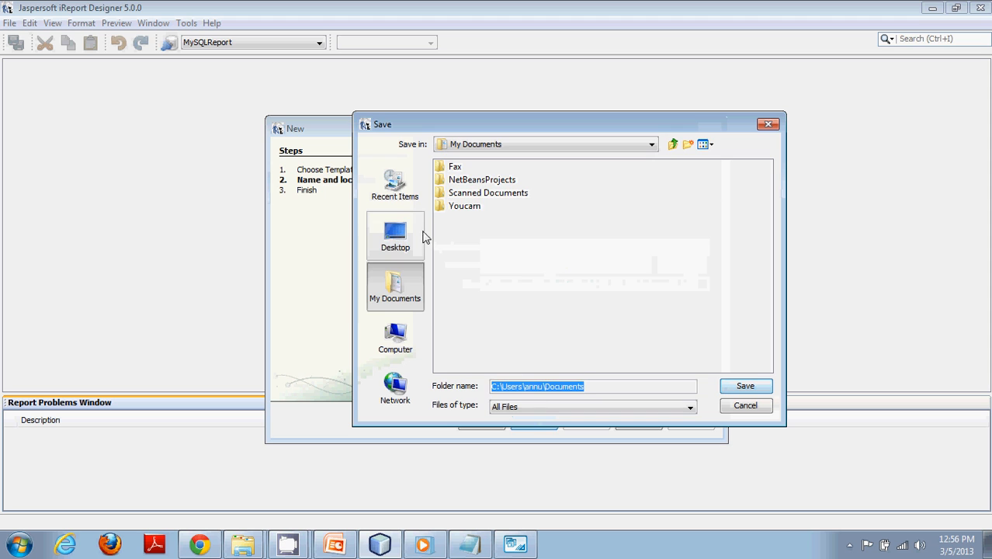
left_click(393, 243)
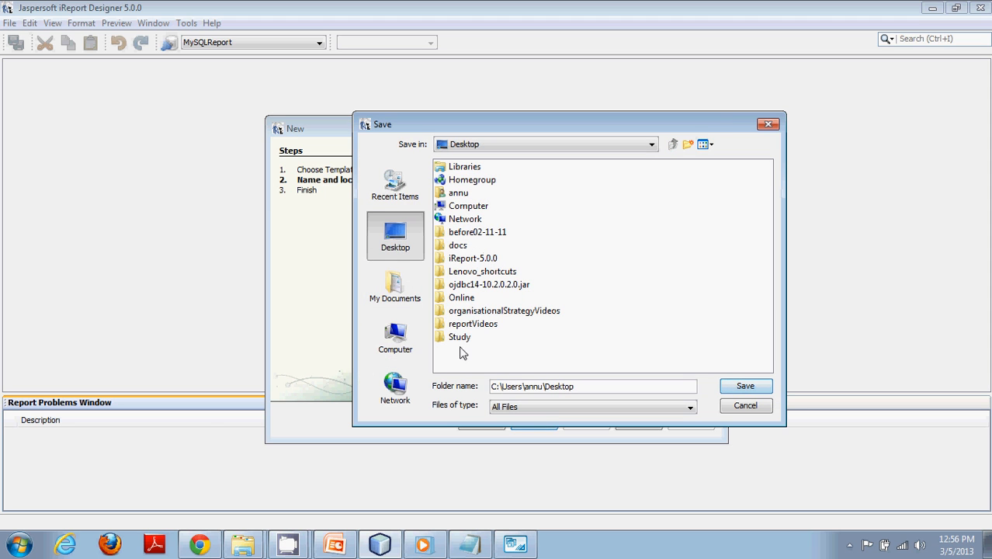
double_click(471, 324)
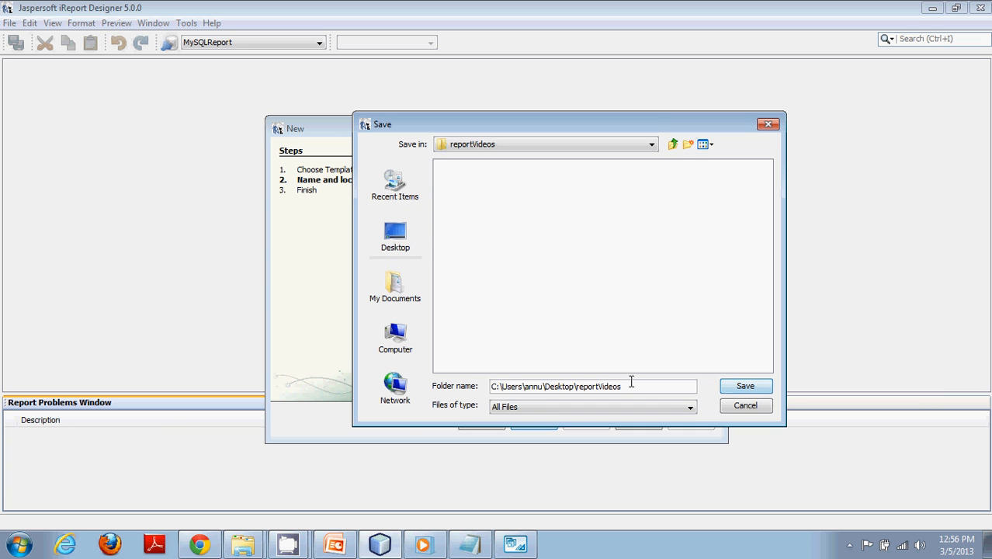
left_click(688, 143)
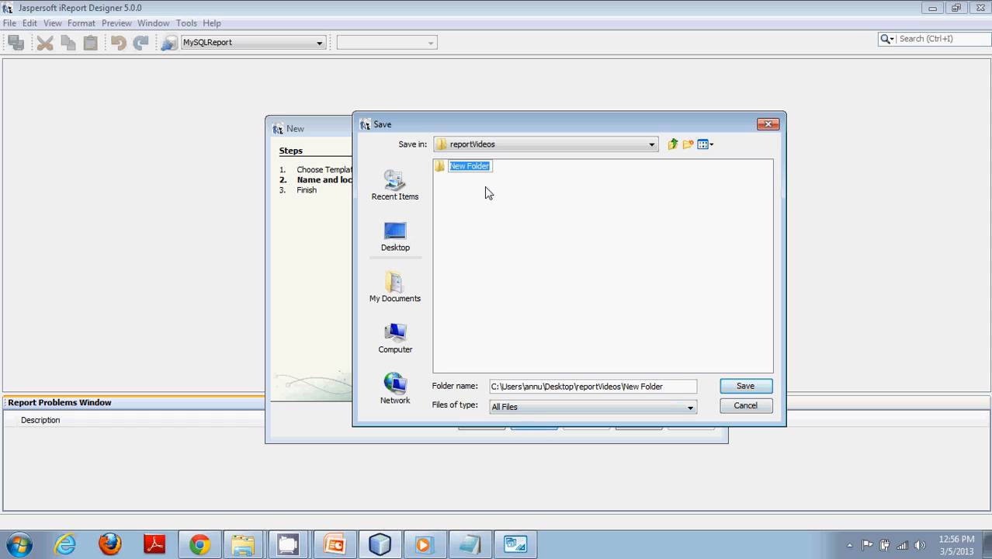
type("jasperRepors")
key("Return")
key("Return")
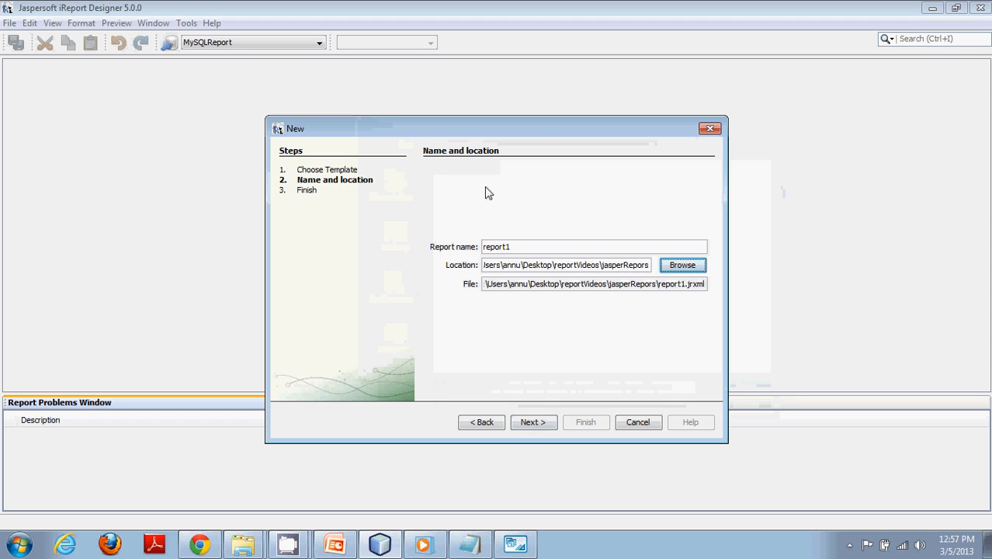
Finish generating report1 and enlarge the report editing area by shrinking the Report Problems Window.
left_click(536, 426)
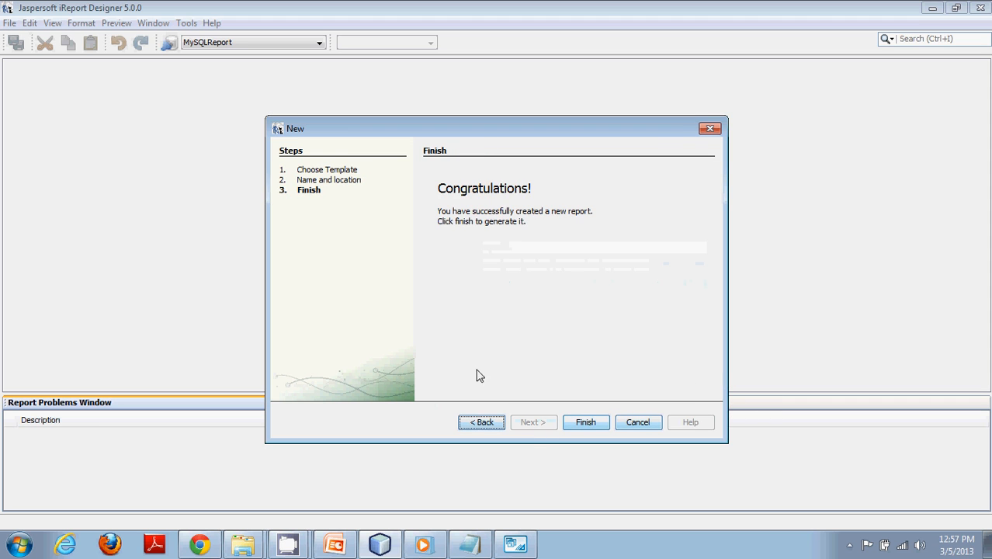
left_click(588, 427)
left_click(587, 425)
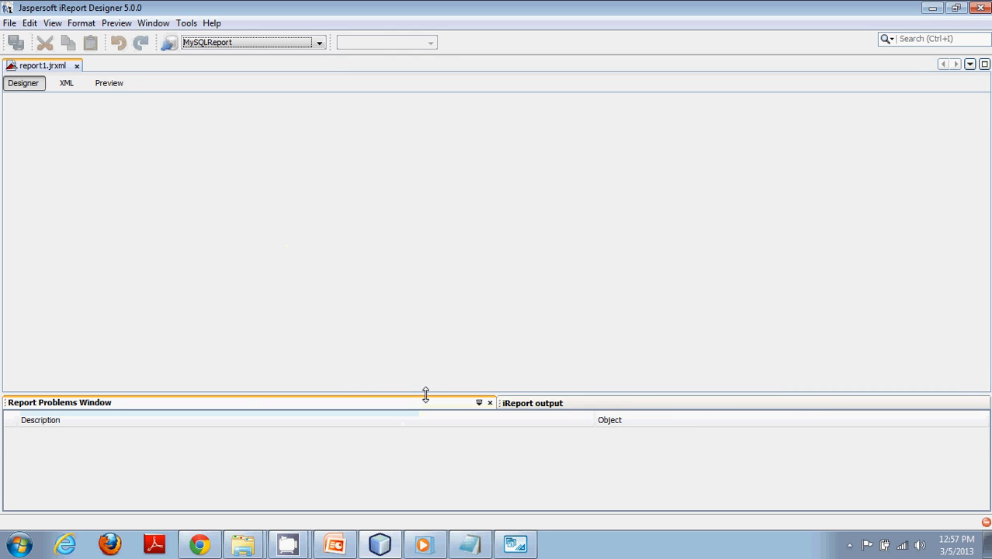
left_click_drag(425, 393, 420, 445)
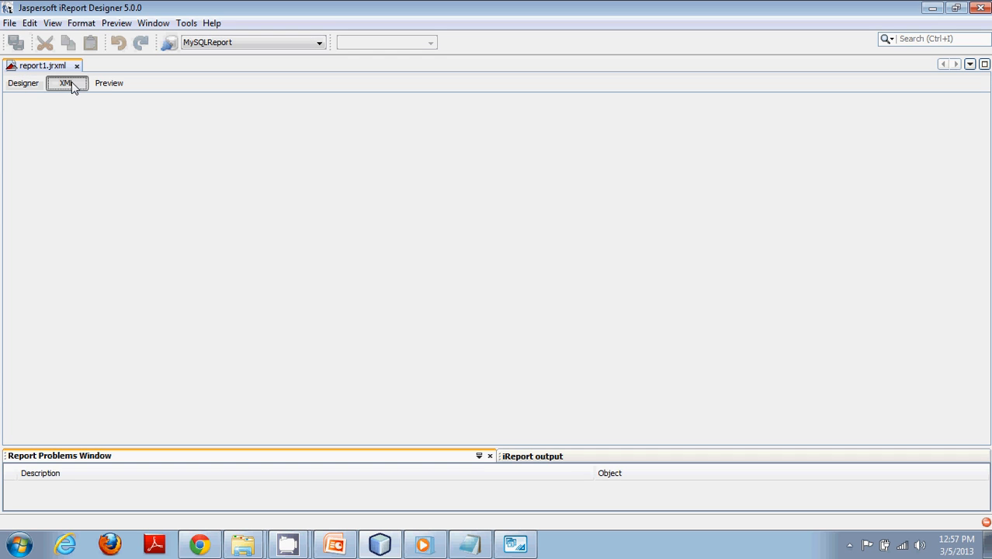
Check report1 in the Designer and Preview views and look at the active datasource choices.
left_click(17, 85)
left_click(101, 83)
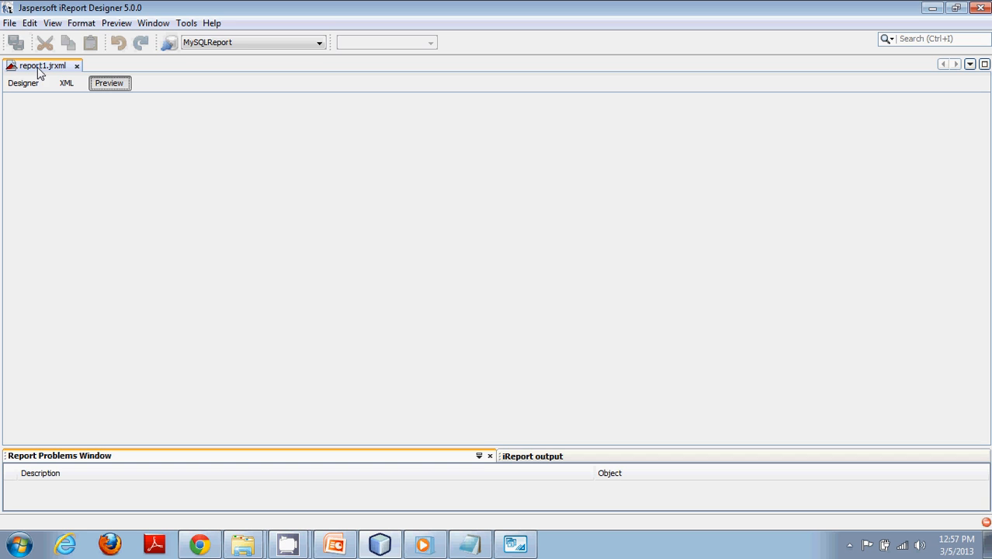
left_click(23, 87)
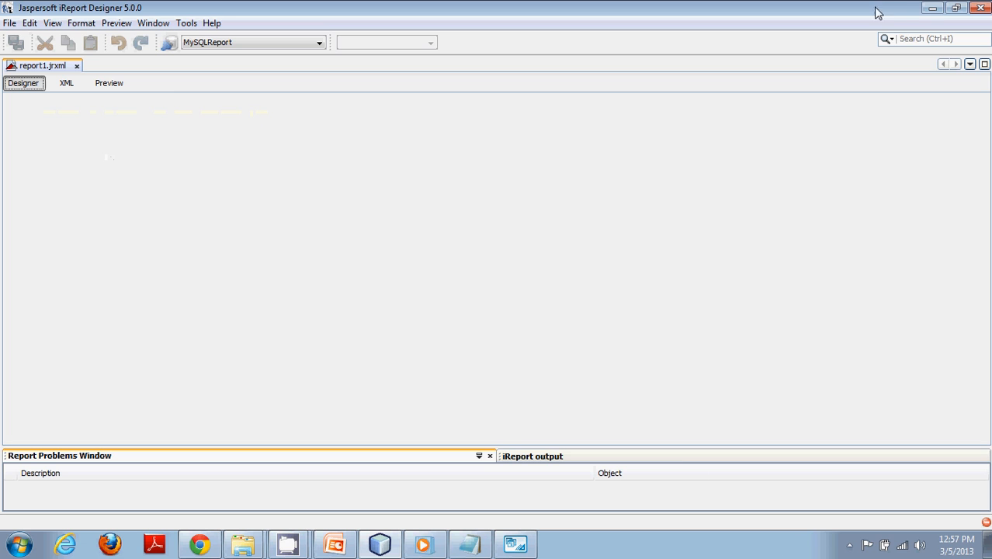
left_click(279, 44)
left_click(278, 44)
Create a second report named report2 from the Blank A4 template in the jasperRepors folder.
left_click(9, 23)
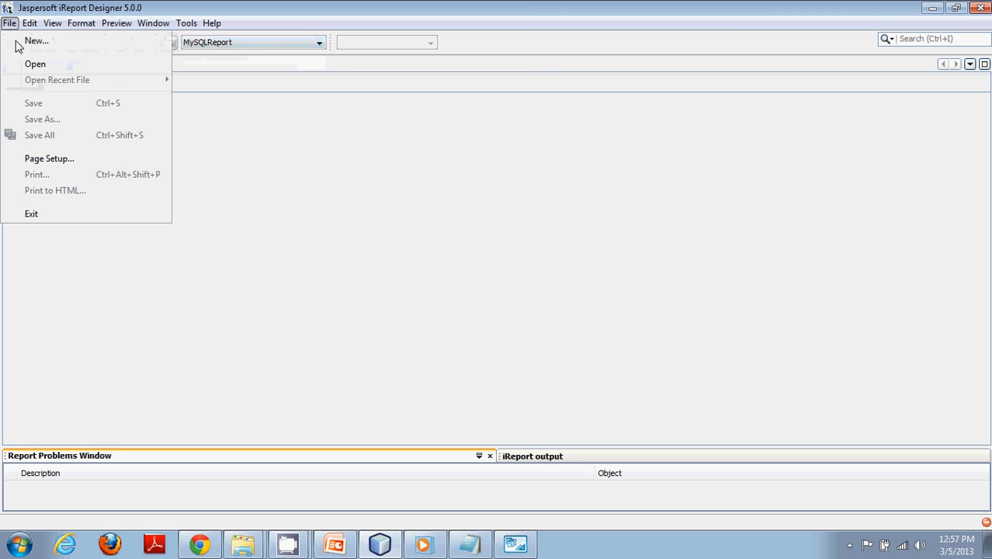
left_click(18, 37)
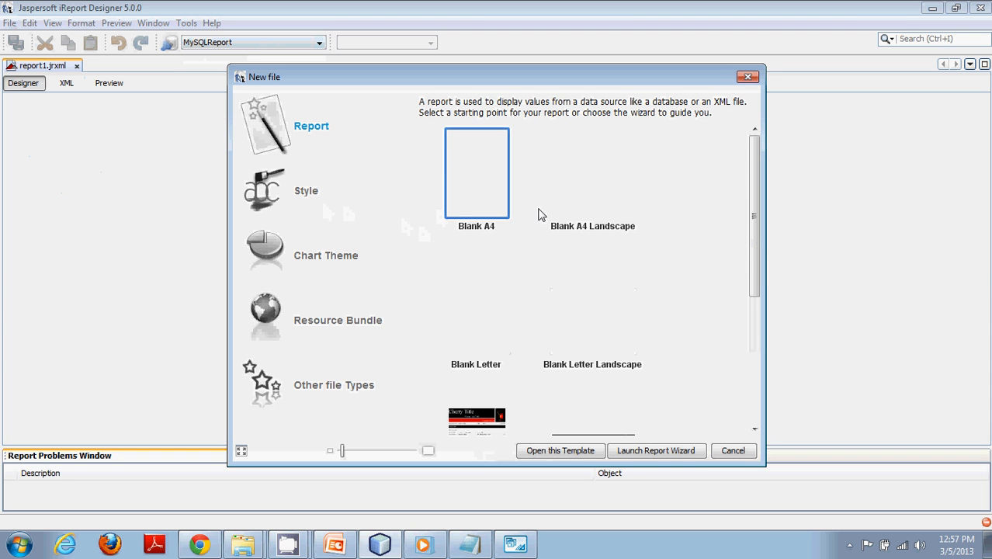
left_click(553, 452)
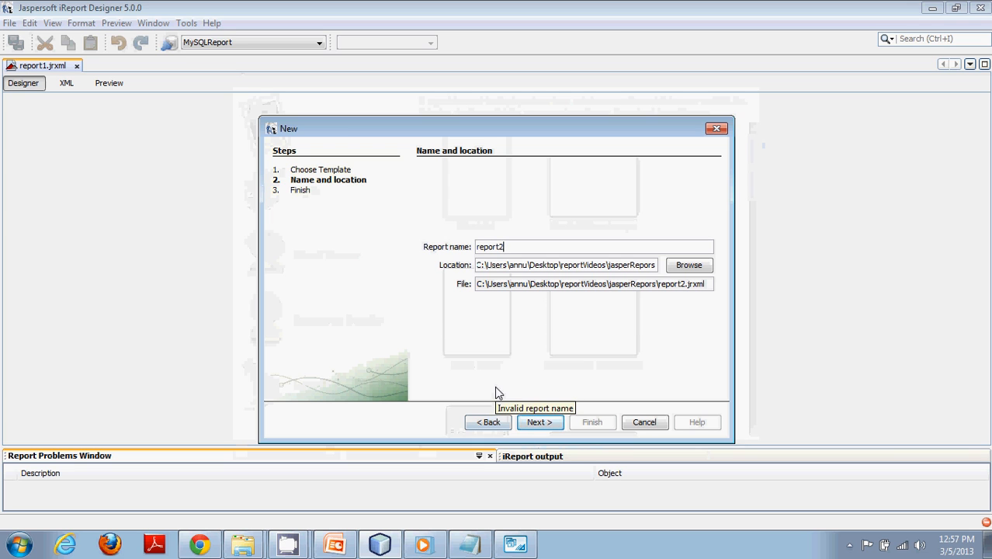
left_click(536, 425)
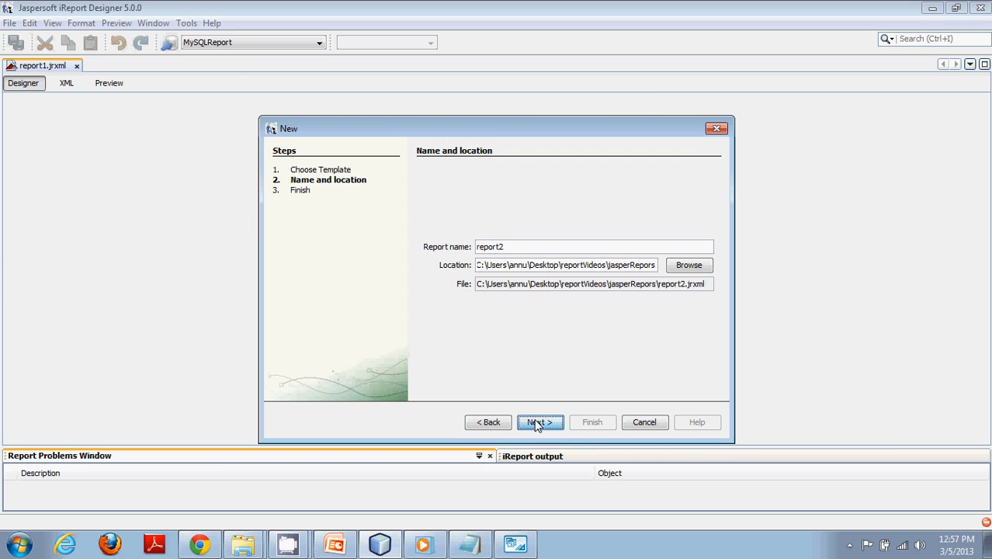
left_click(599, 424)
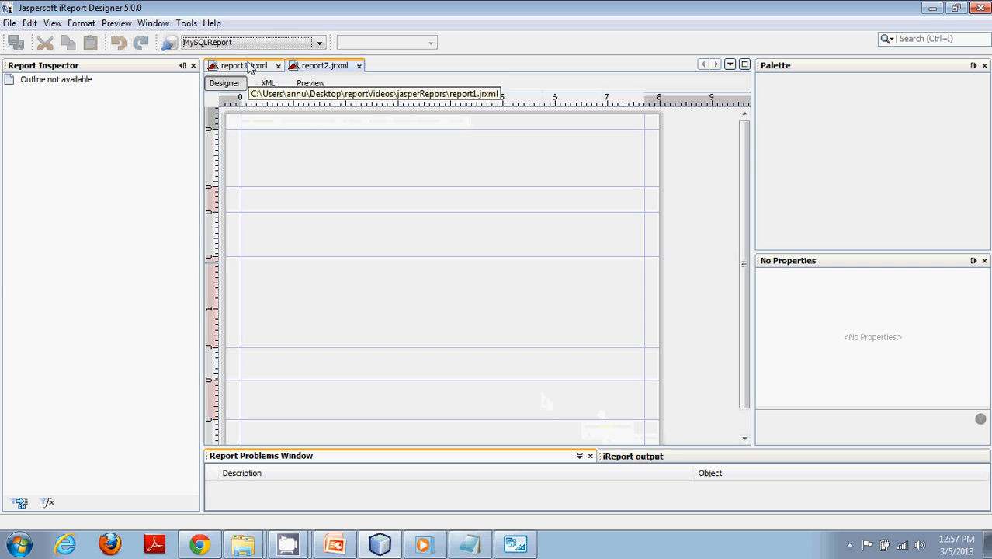
Check report1's Designer and XML views and close report1.jrxml.
left_click(247, 66)
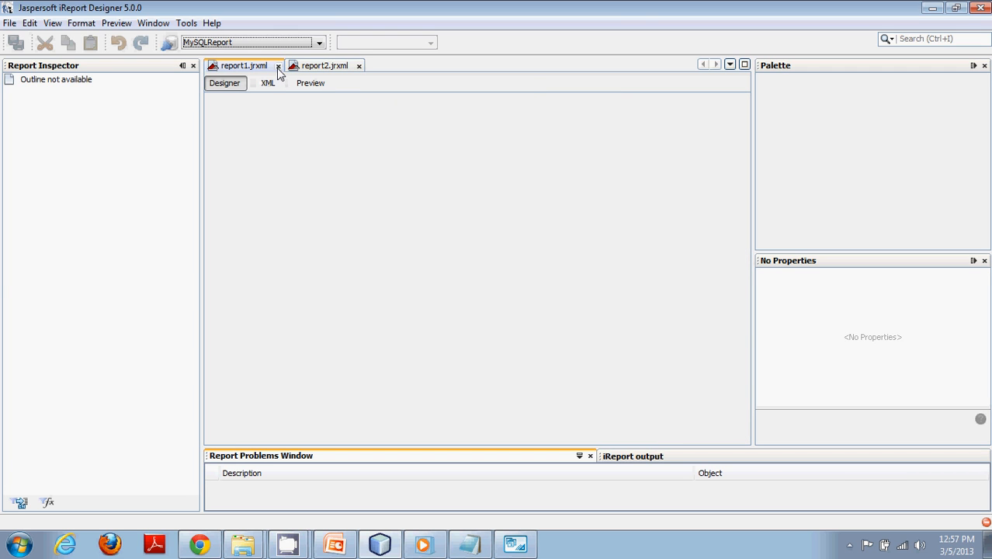
left_click(268, 84)
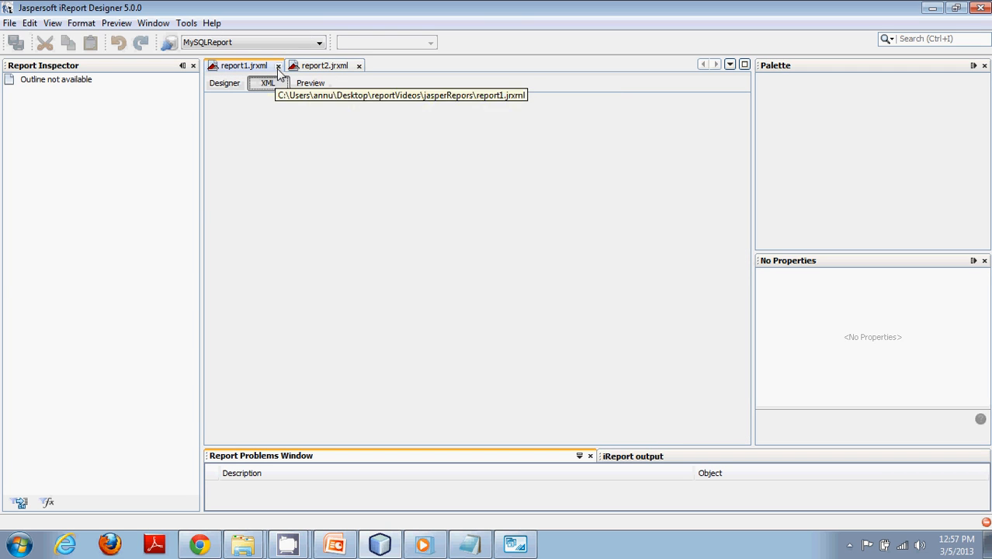
left_click(278, 66)
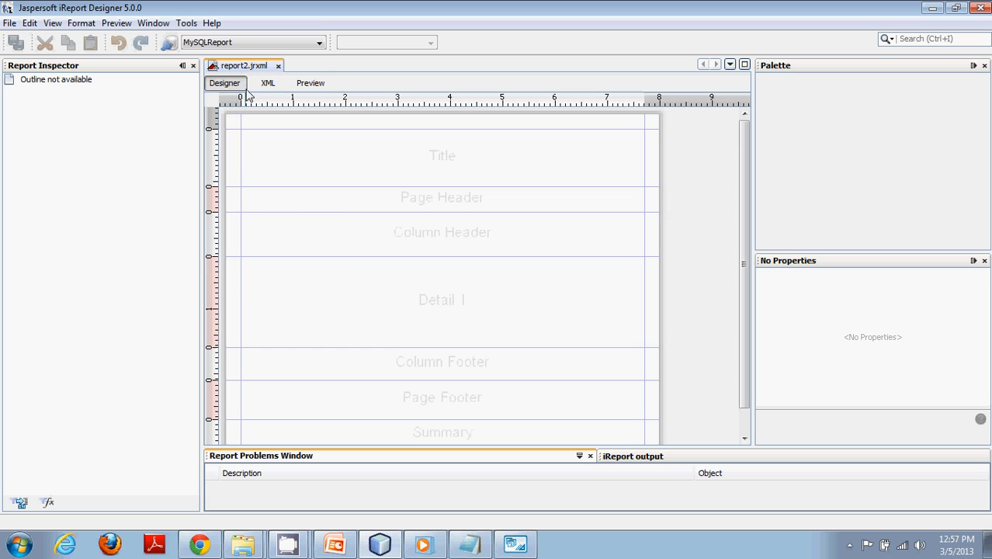
Look over report2's band layout, maximizing the editor and restoring it to its normal size.
left_click_drag(740, 290, 740, 215)
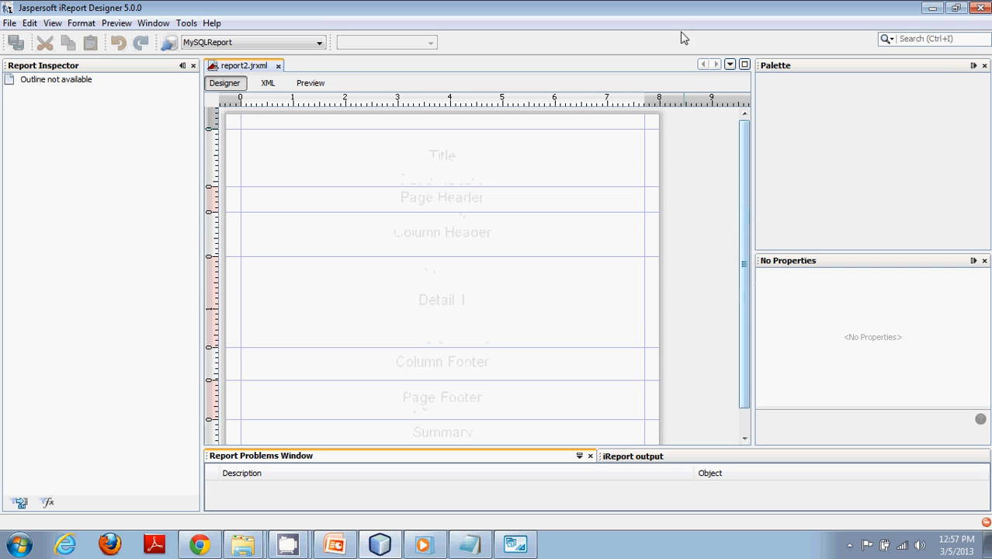
left_click(745, 65)
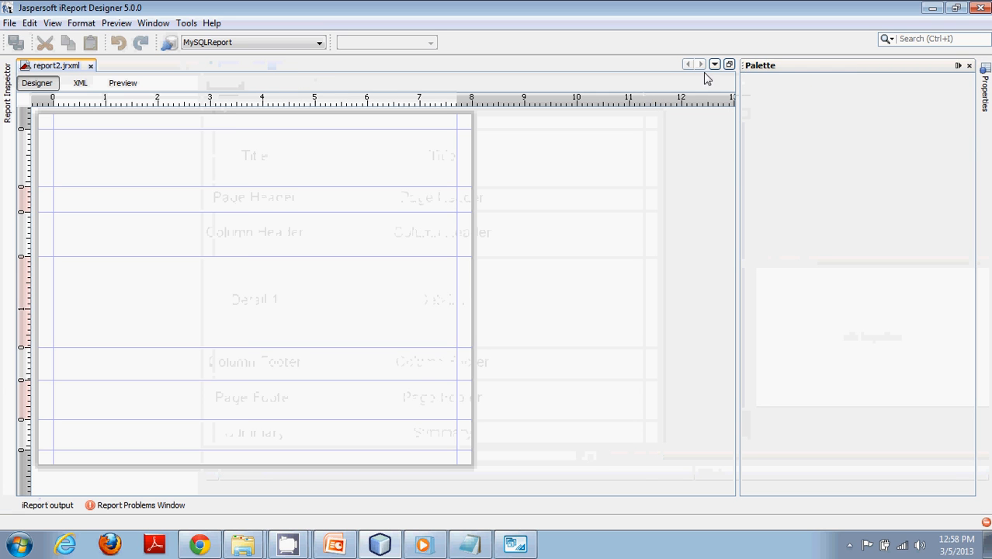
left_click(729, 65)
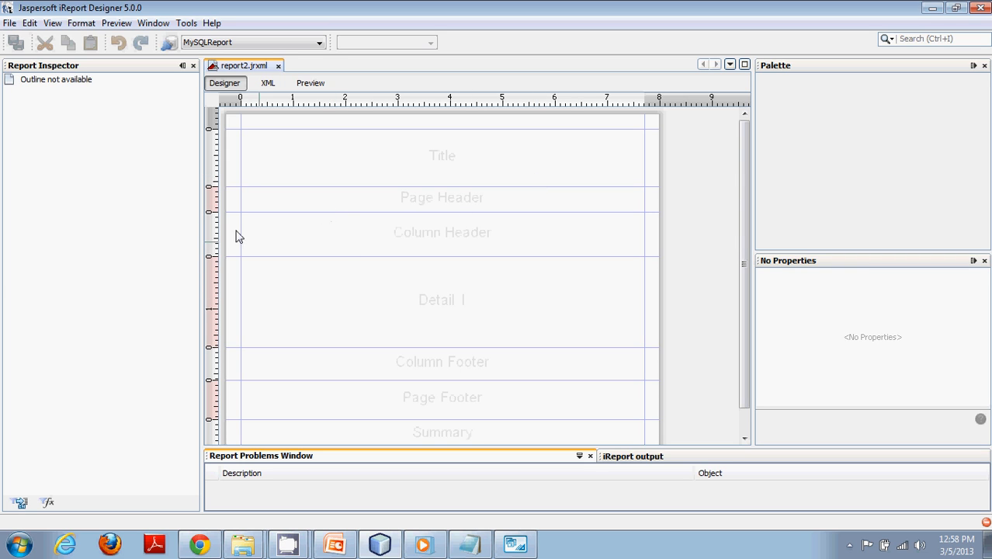
left_click(19, 70)
left_click(861, 145)
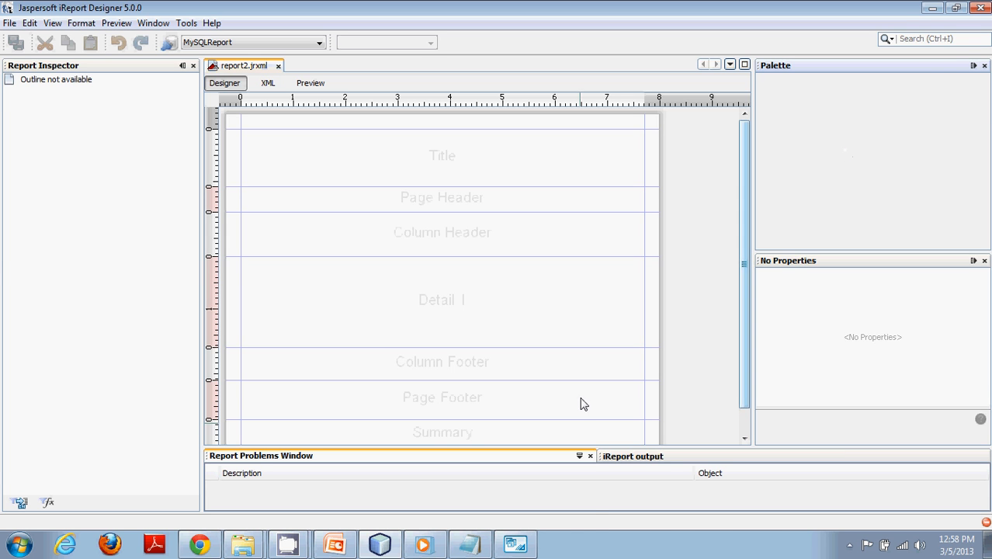
left_click(932, 8)
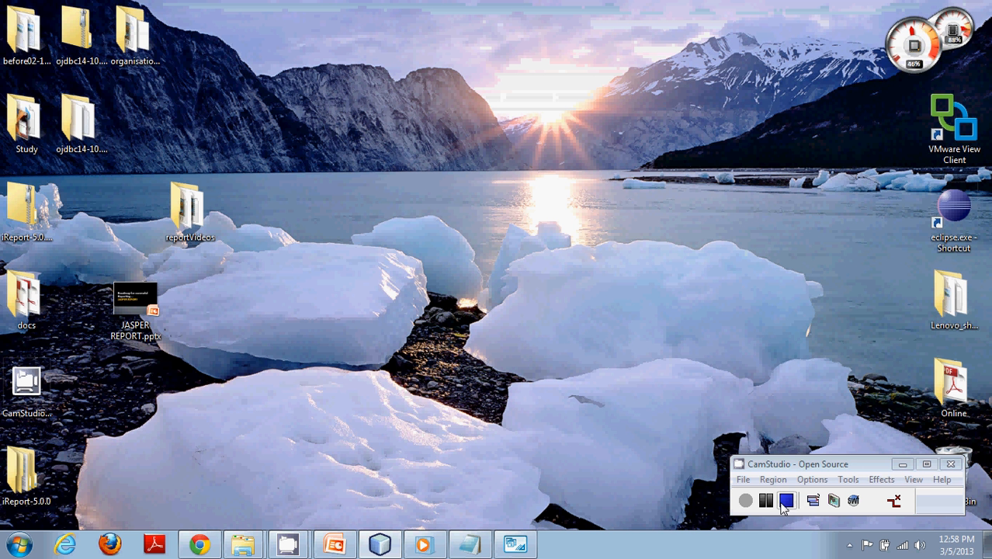
left_click(785, 502)
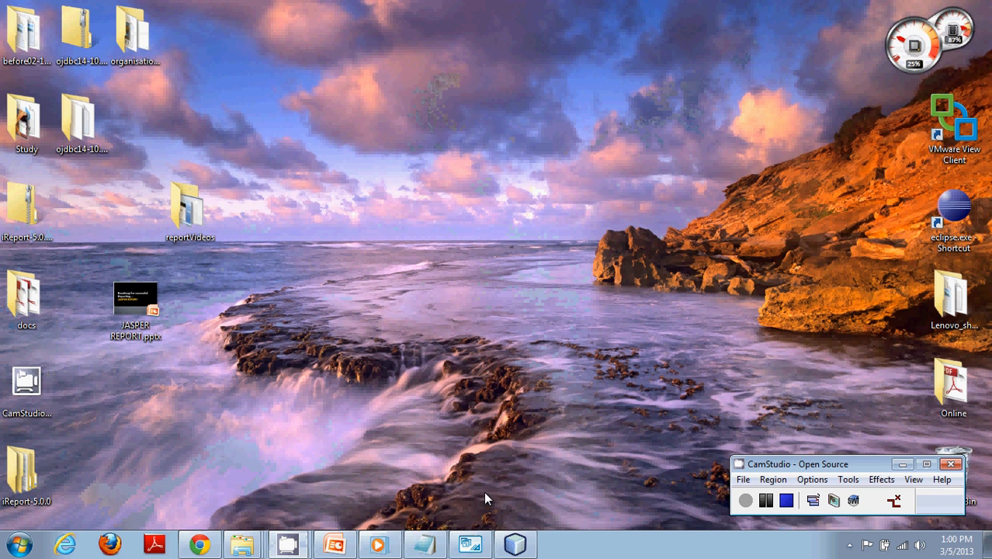
left_click(303, 547)
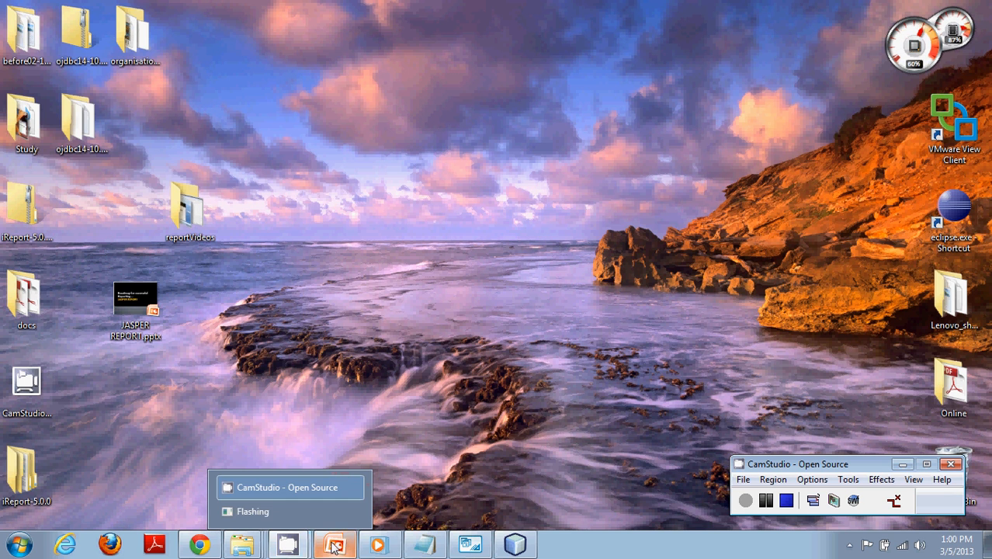
Switch to iReport Designer, narrow the Report Inspector beside report3 and widen the Palette.
left_click(515, 545)
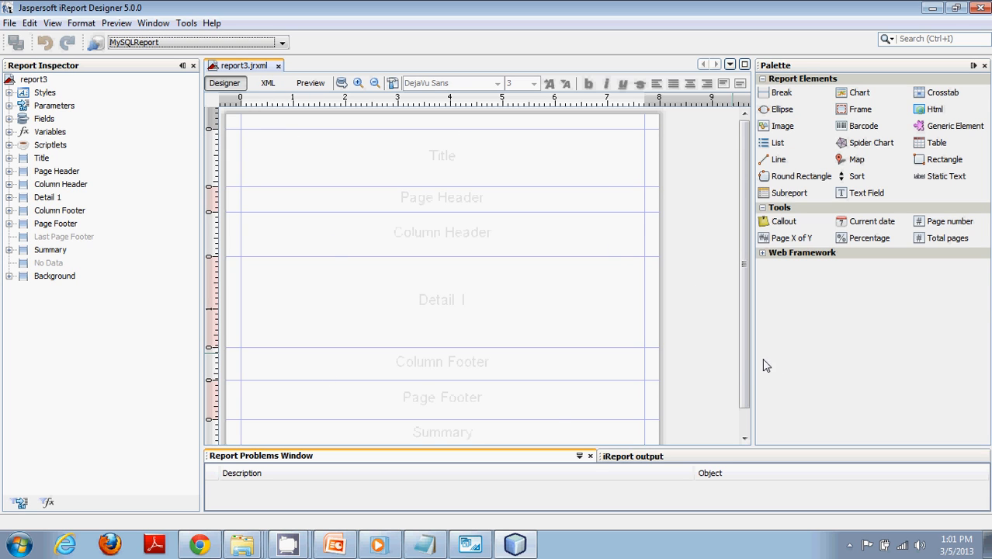
left_click_drag(750, 350, 854, 356)
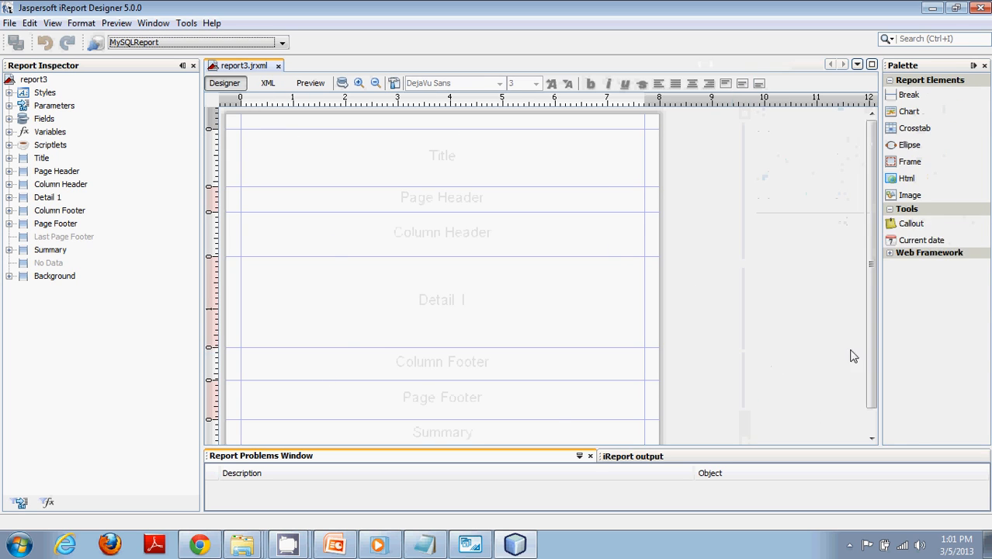
left_click_drag(201, 287, 126, 282)
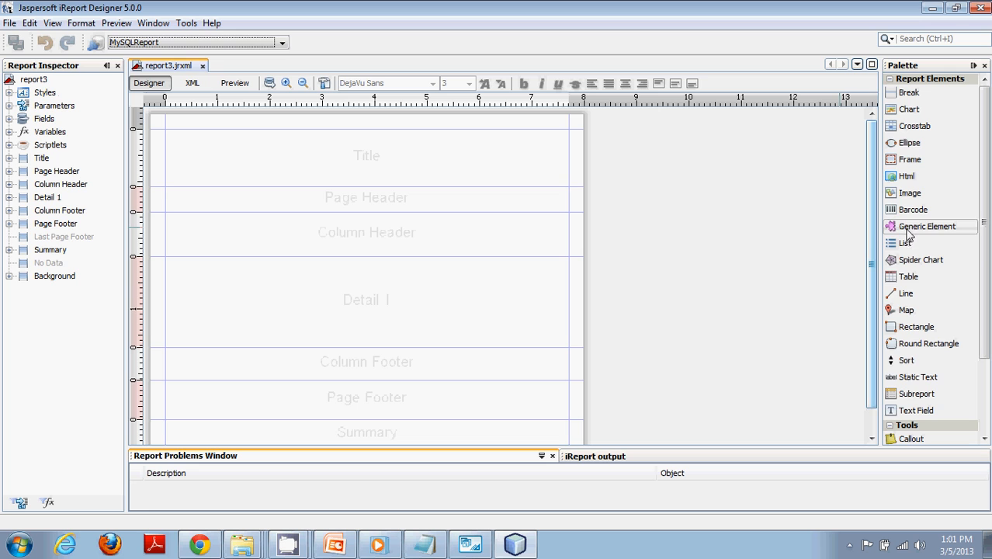
left_click_drag(879, 231, 711, 215)
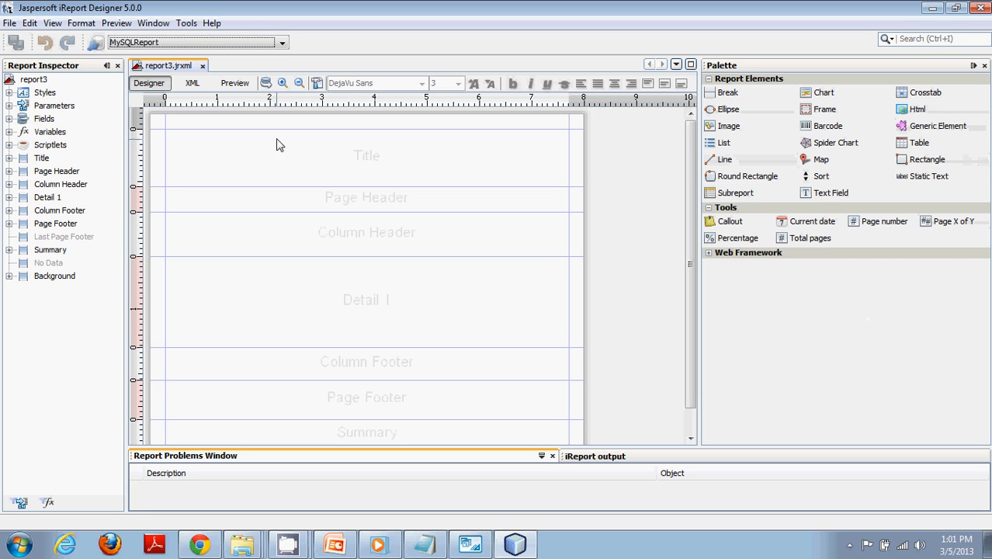
Show the Properties window and view the band properties of Page Header and Column Header.
left_click(159, 25)
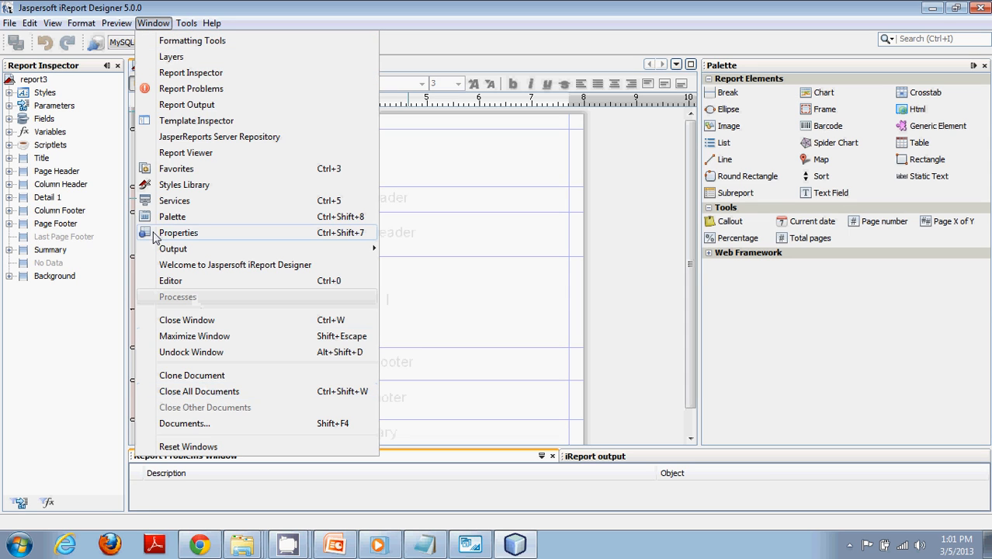
left_click(199, 237)
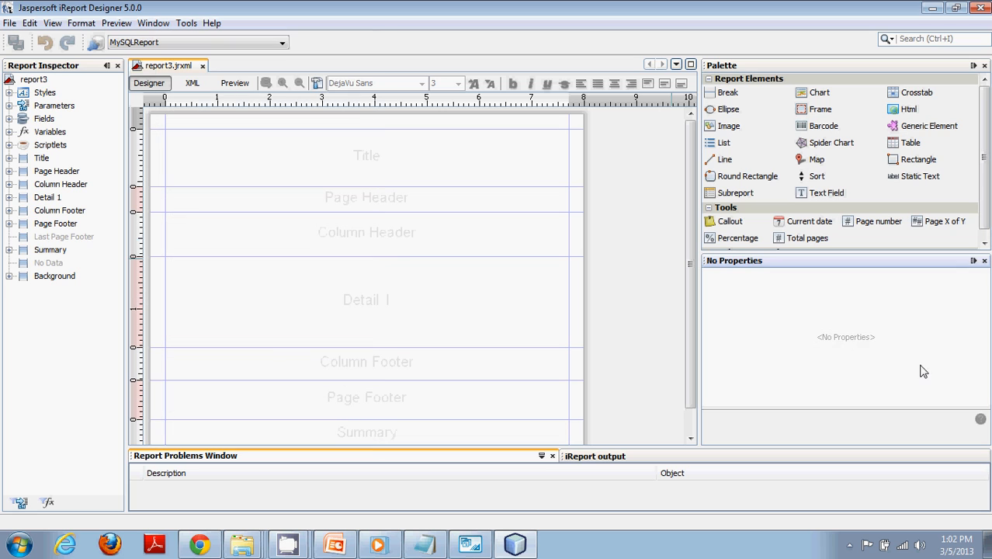
left_click(270, 177)
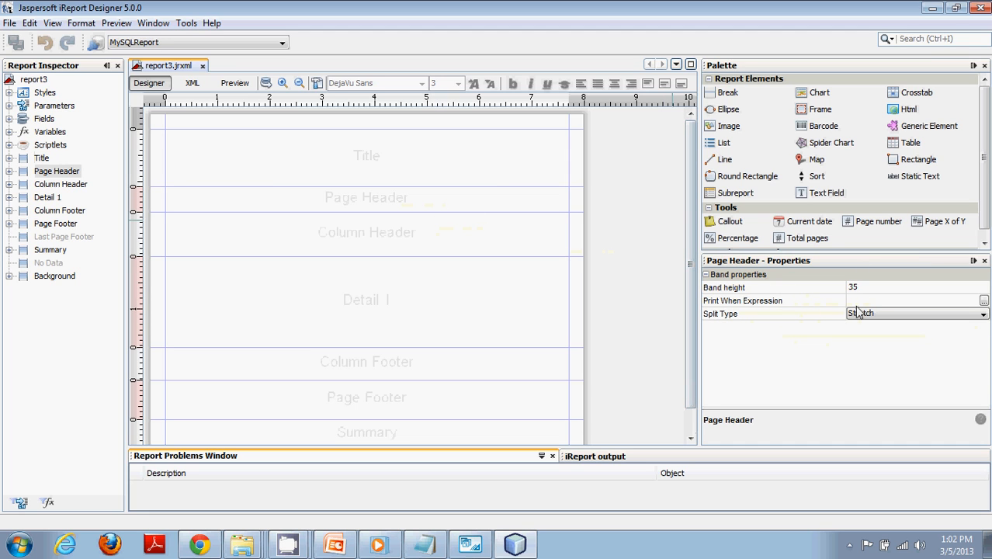
left_click(401, 244)
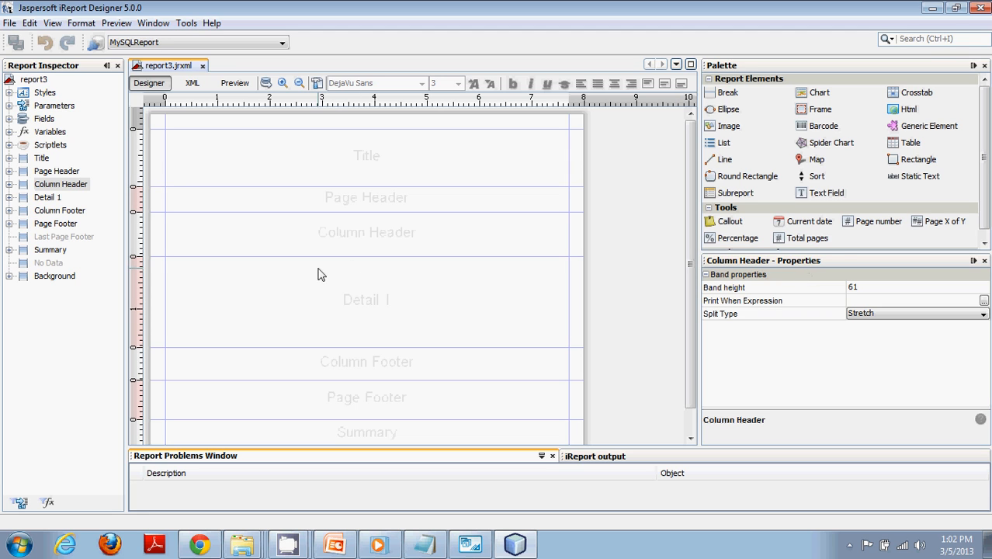
Dock the Palette below the report editor with enough height for all its elements, and check the active datasource choices.
left_click_drag(873, 257, 874, 308)
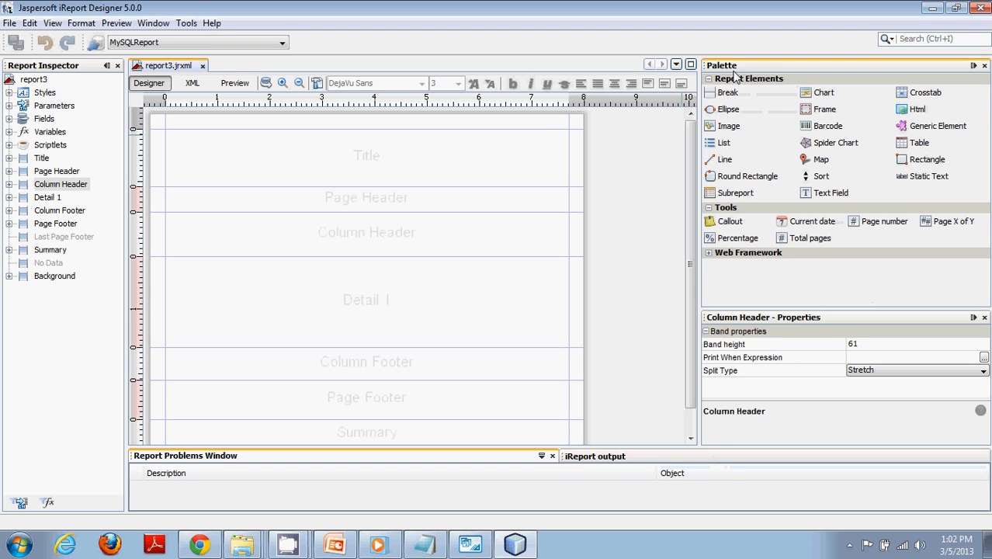
left_click_drag(772, 67, 368, 454)
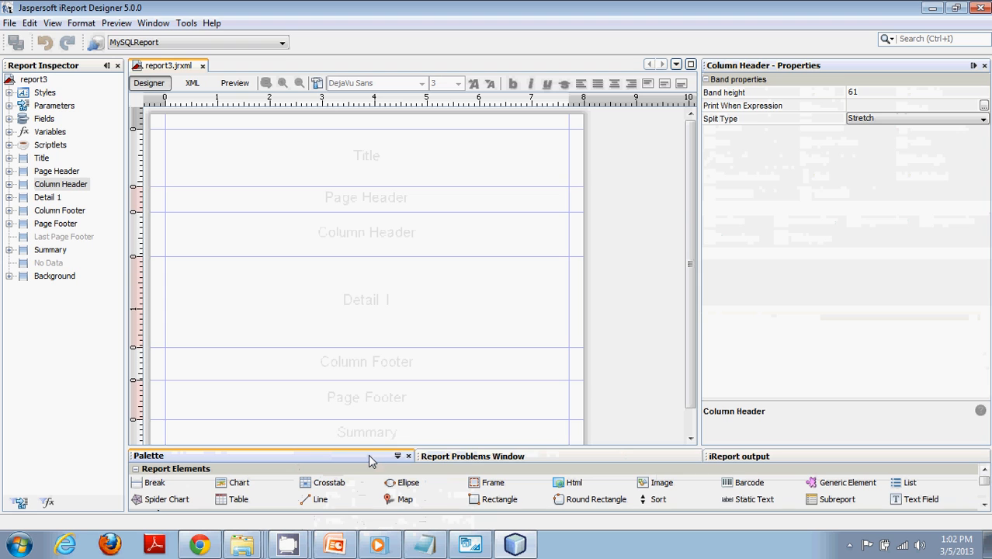
left_click_drag(604, 447, 610, 390)
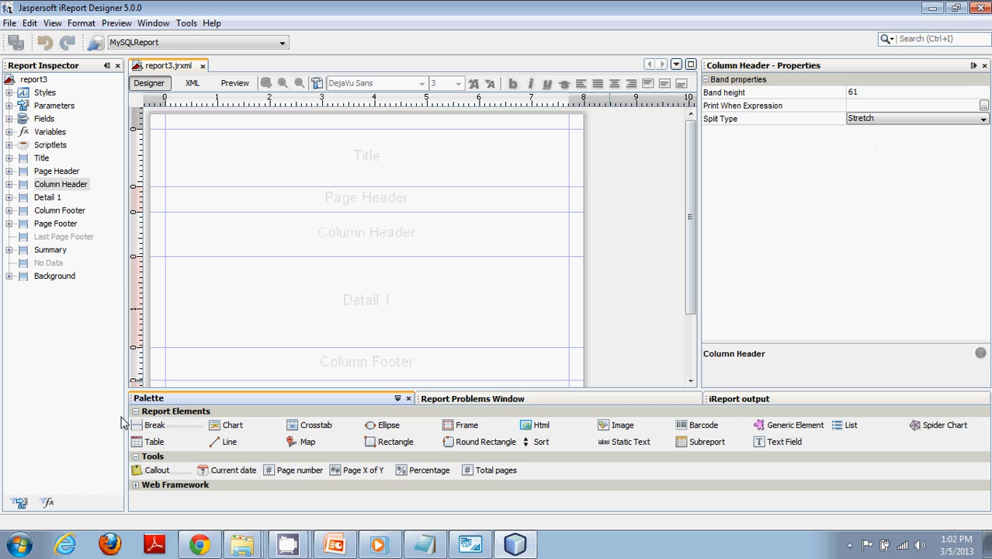
left_click_drag(124, 414, 140, 421)
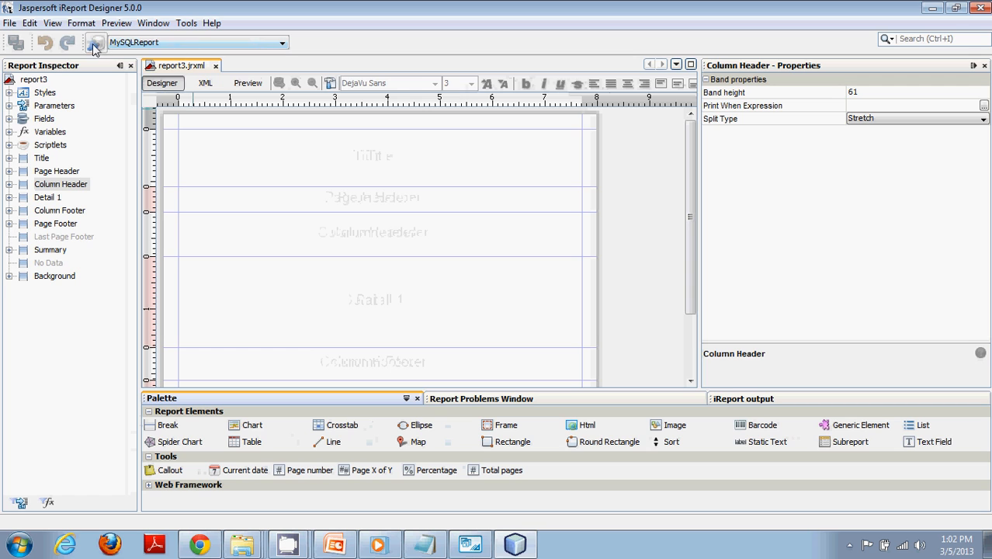
left_click(261, 48)
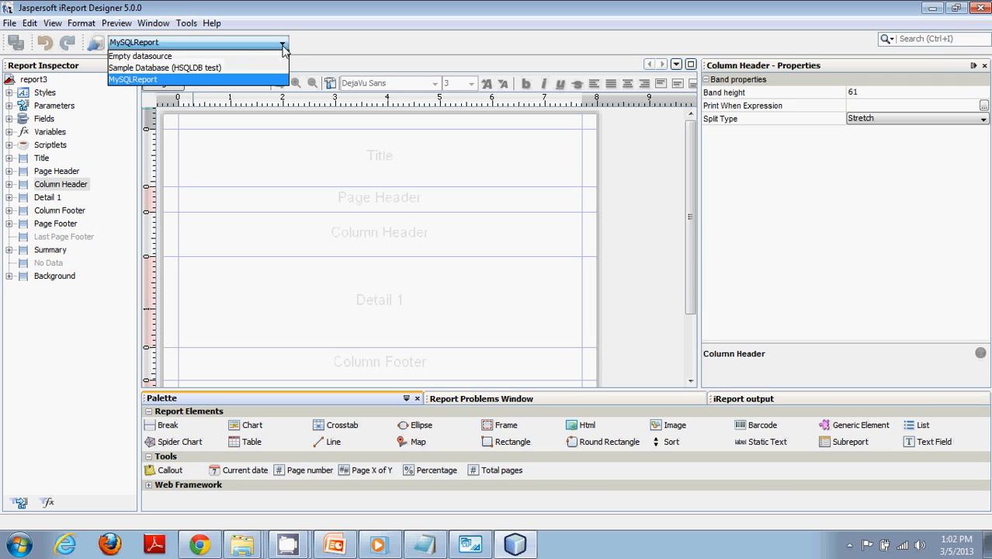
left_click(285, 45)
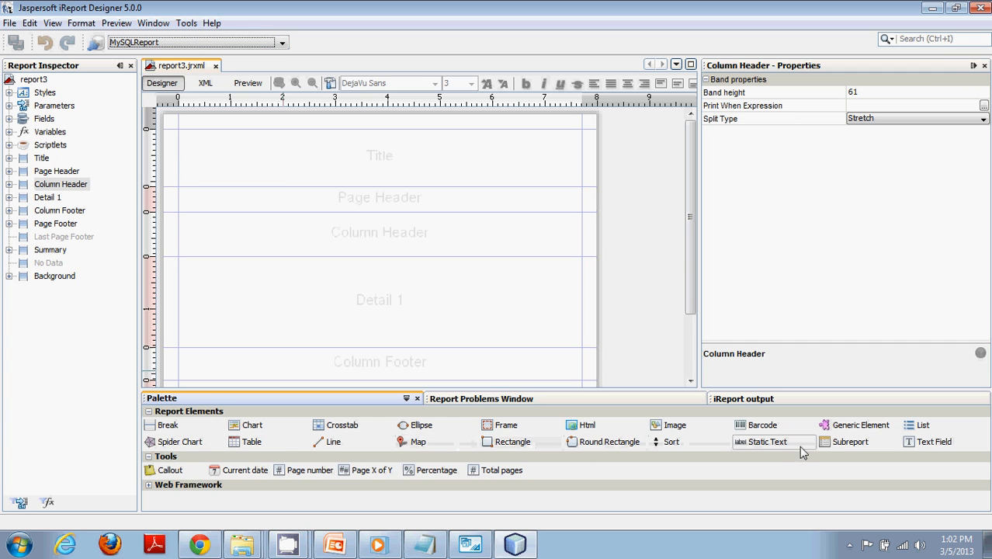
Place a Static Text element in report3's Title band at about left 102, top 23, and select it.
left_click(769, 448)
left_click_drag(769, 445, 251, 146)
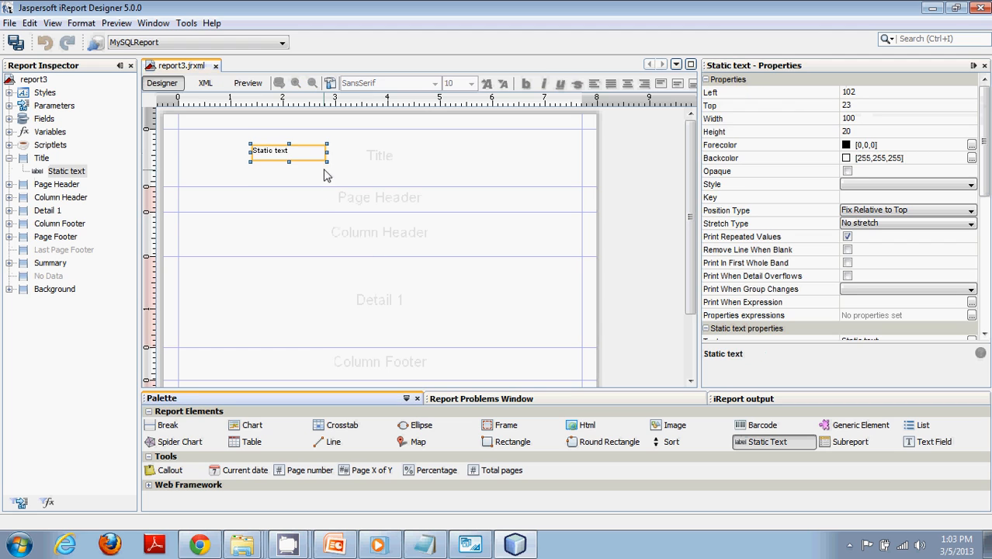
left_click(303, 159)
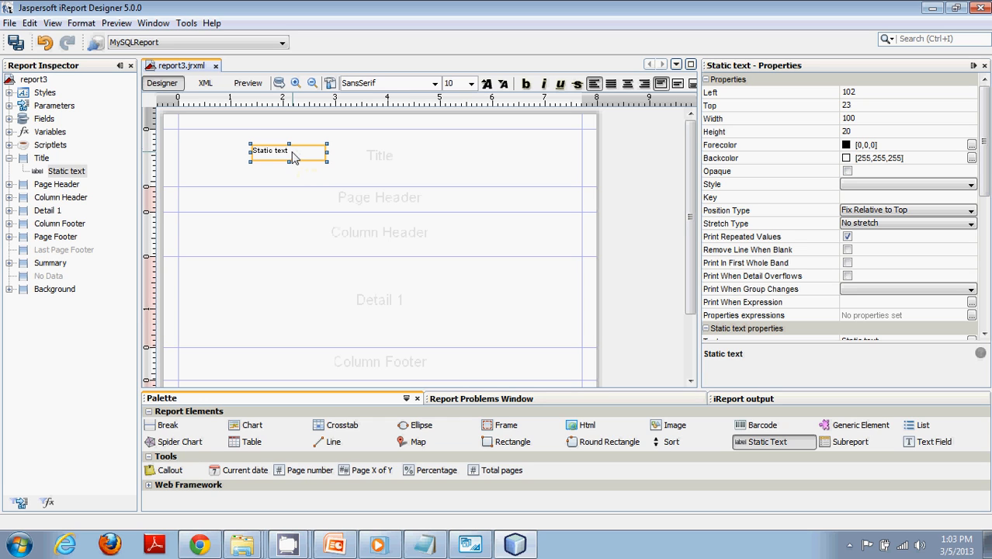
Set the Text property of the Title band's static text to "Welcome to Jasper Reports".
double_click(292, 153)
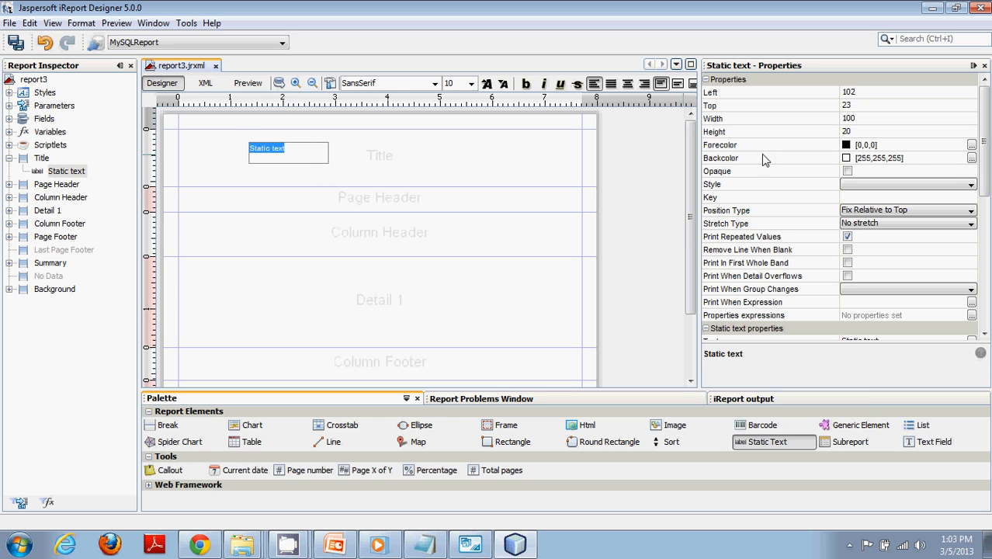
left_click(985, 175)
scroll(984, 174, "down", 3)
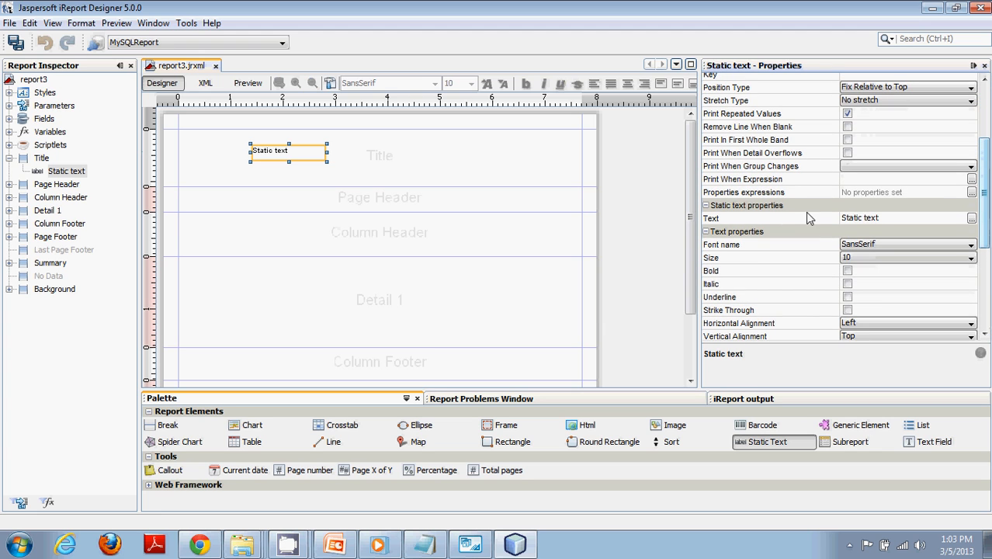
left_click(883, 218)
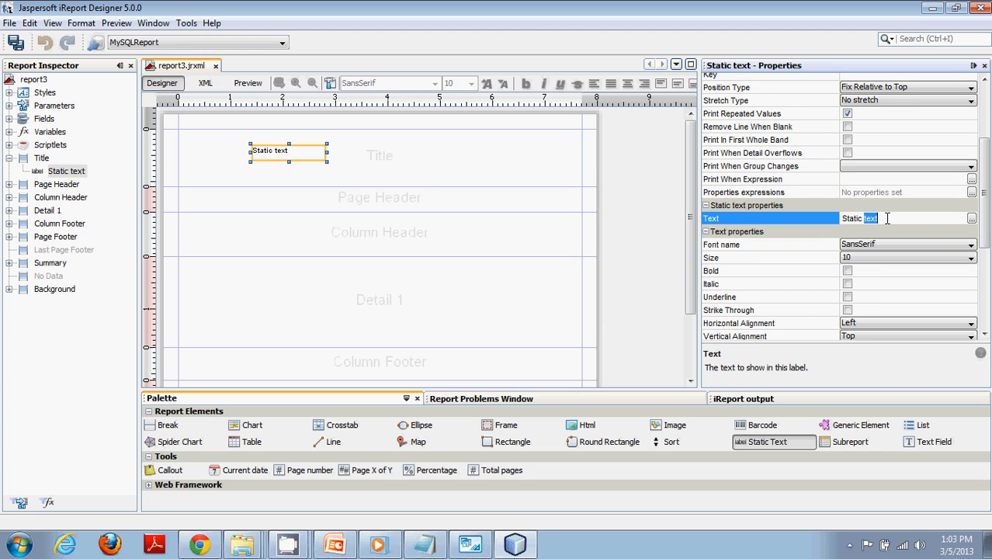
double_click(859, 218)
left_click(971, 218)
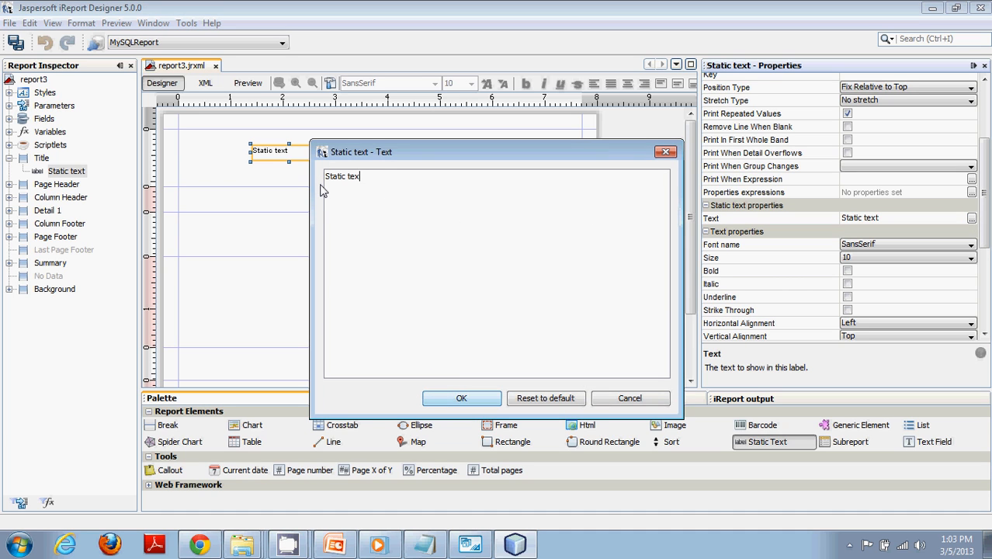
key("BackSpace")
key("BackSpace")
key("BackSpace")
type("Welcome to Jasper Reports")
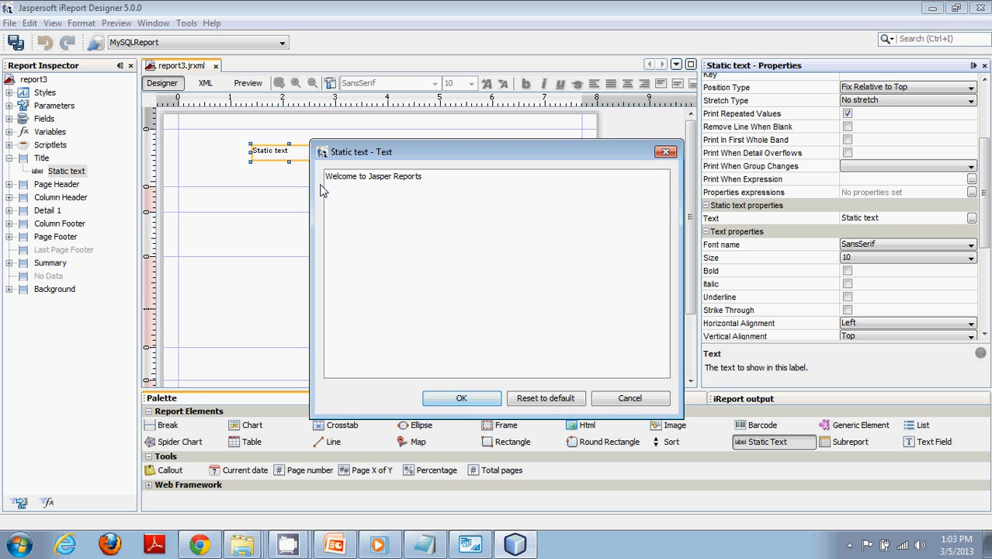
left_click(462, 398)
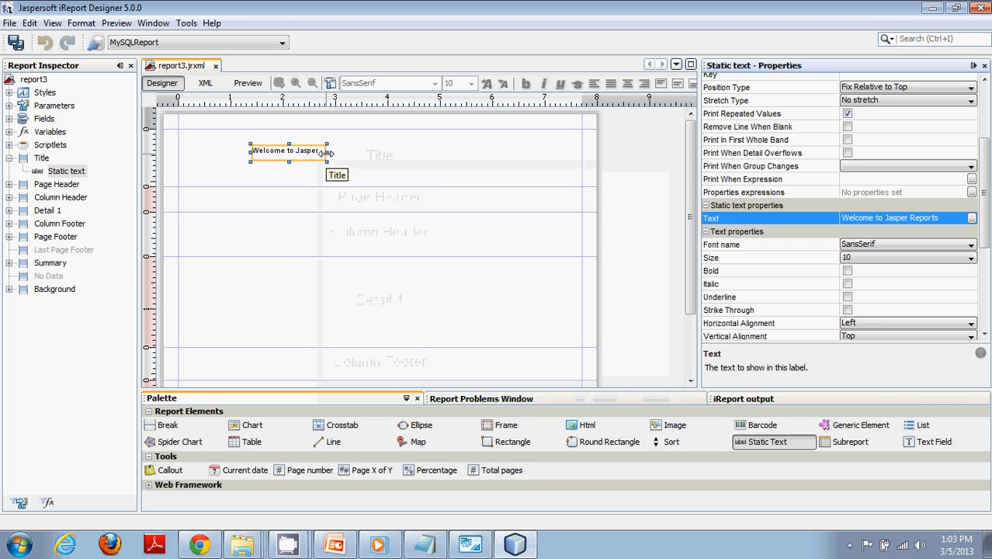
Resize the static text to span the full width between the margins along the upper part of the Title band.
left_click_drag(328, 153, 449, 153)
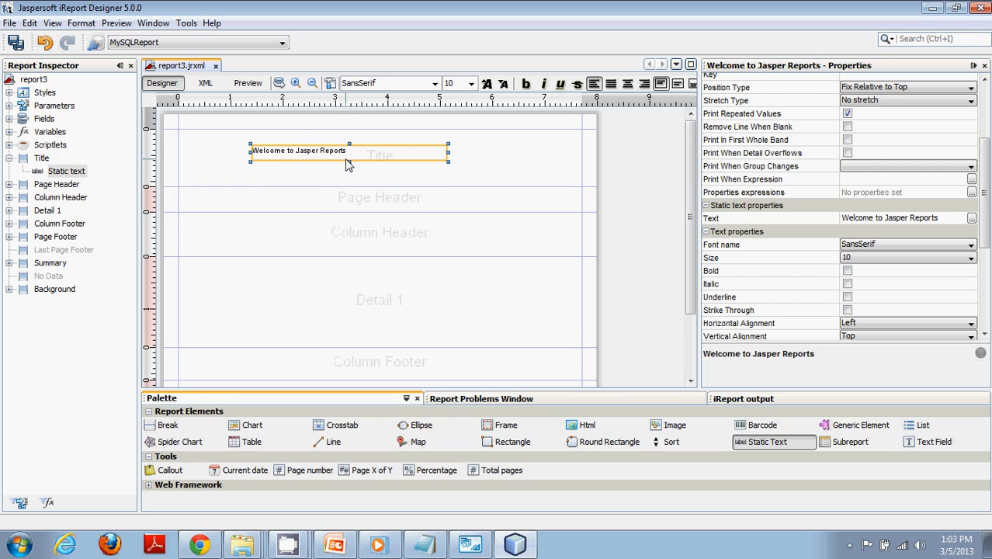
left_click_drag(349, 161, 349, 187)
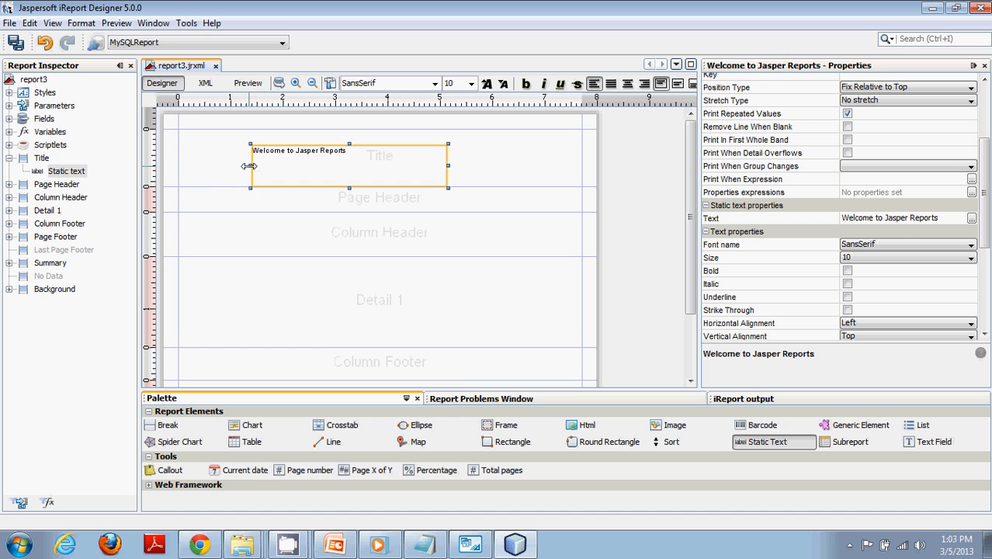
left_click_drag(248, 165, 177, 165)
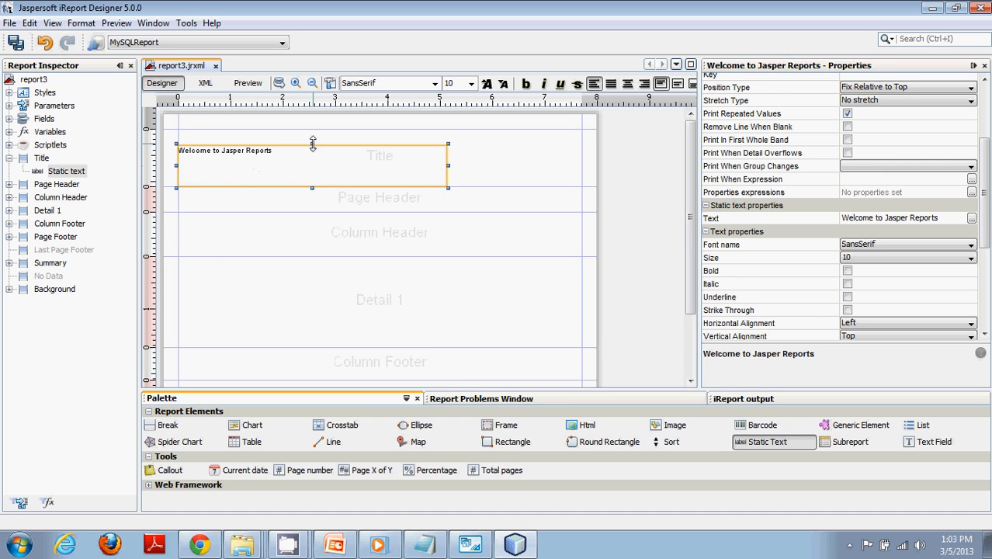
left_click_drag(314, 144, 313, 127)
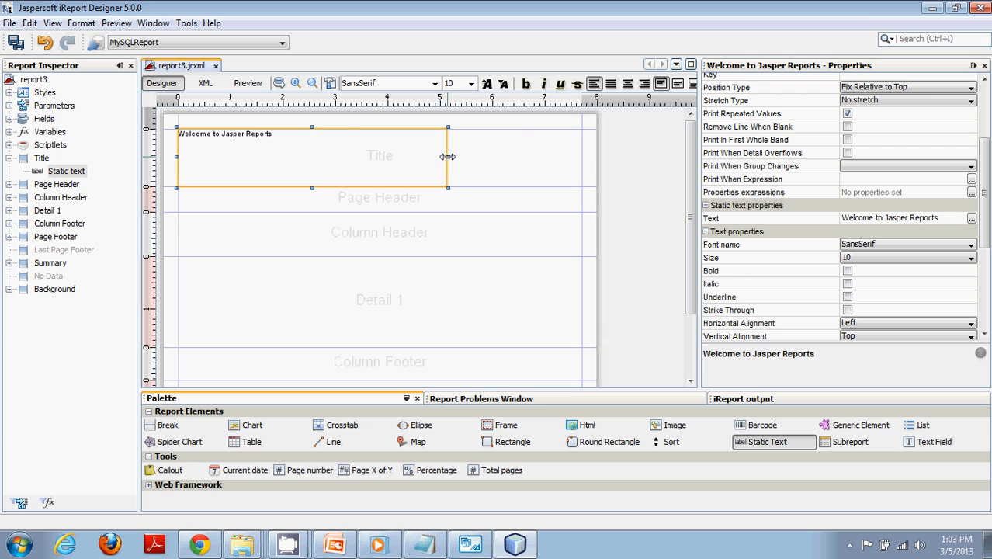
left_click_drag(448, 158, 580, 158)
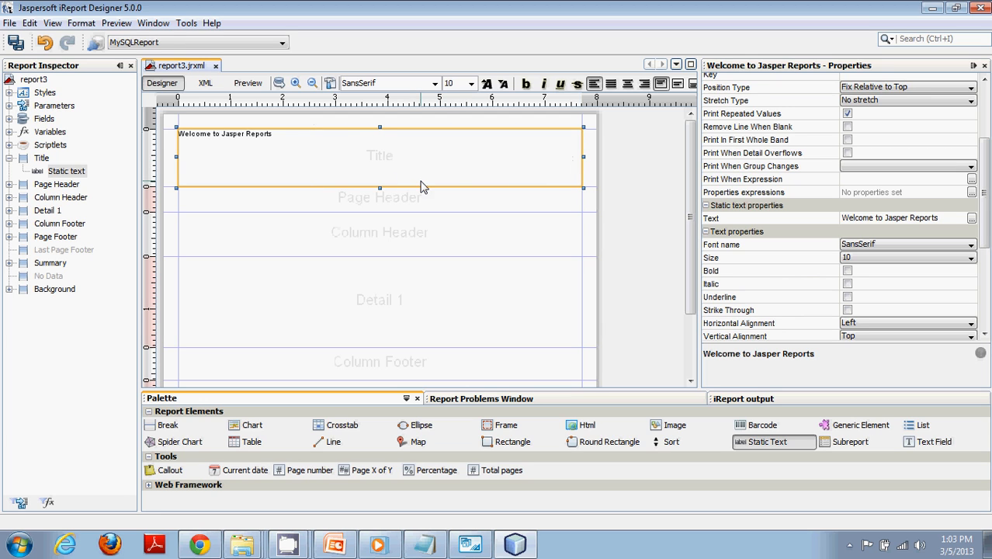
left_click_drag(380, 187, 383, 151)
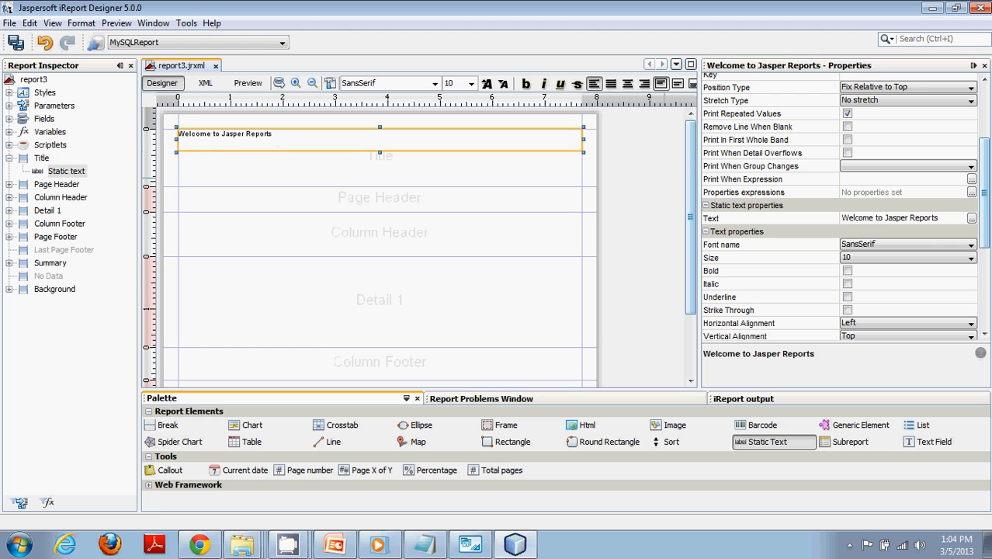
Browse the fonts for the Title band's static text and try to set the font name with "tim".
left_click_drag(987, 203, 990, 249)
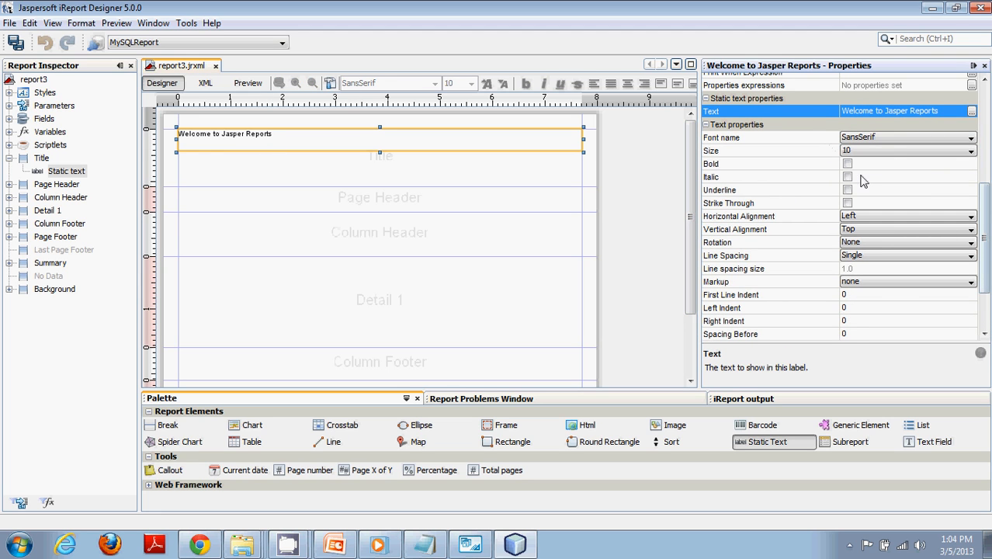
left_click(972, 139)
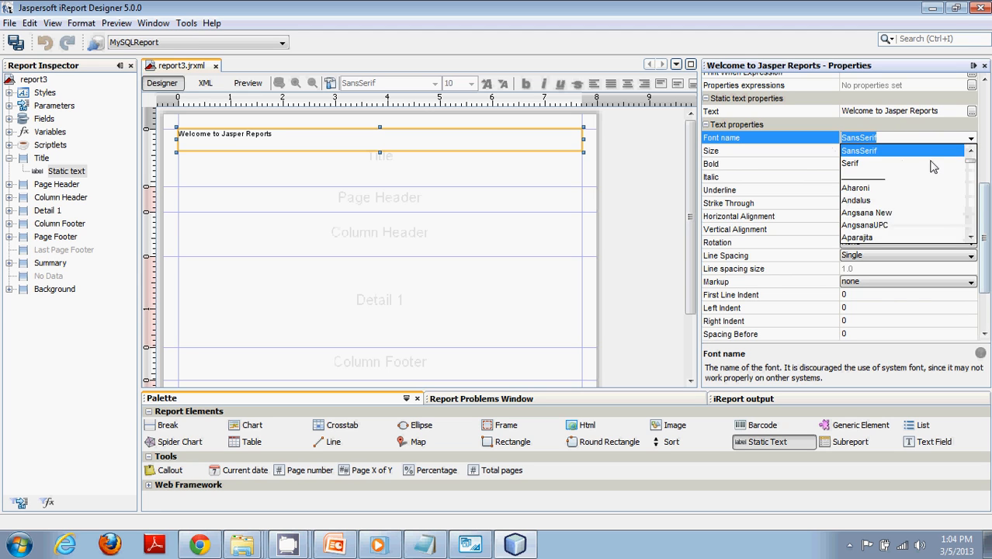
left_click_drag(972, 163, 975, 216)
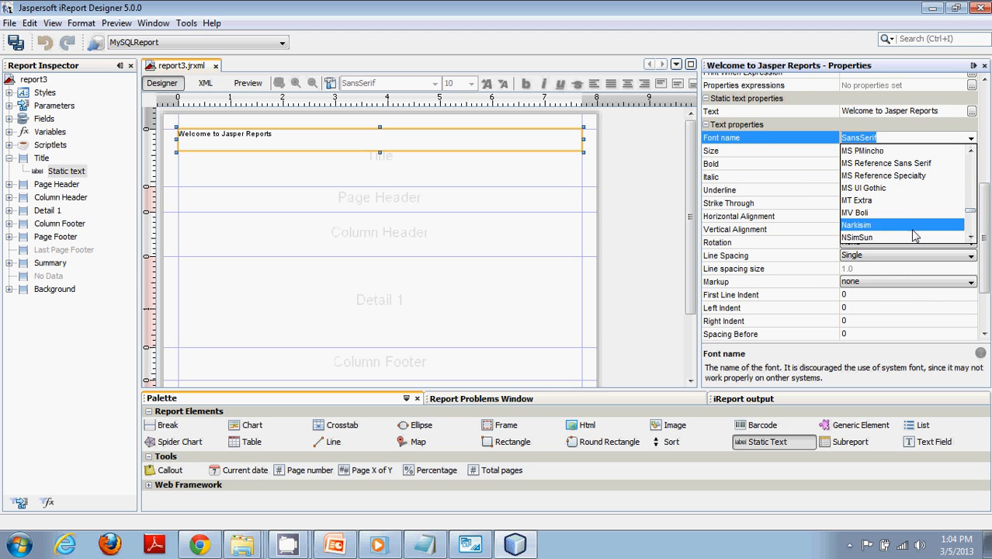
scroll(903, 237, "down", 12)
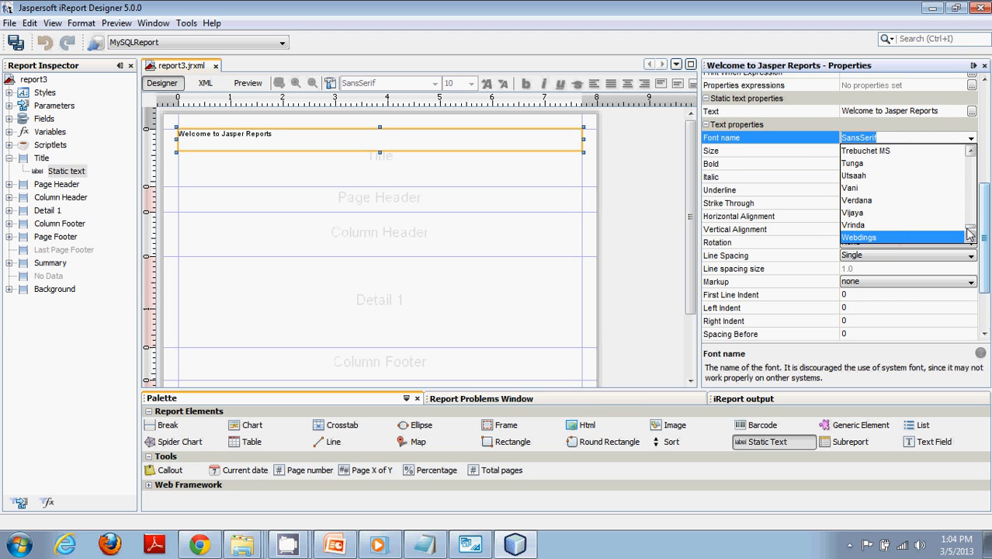
left_click_drag(971, 226, 972, 172)
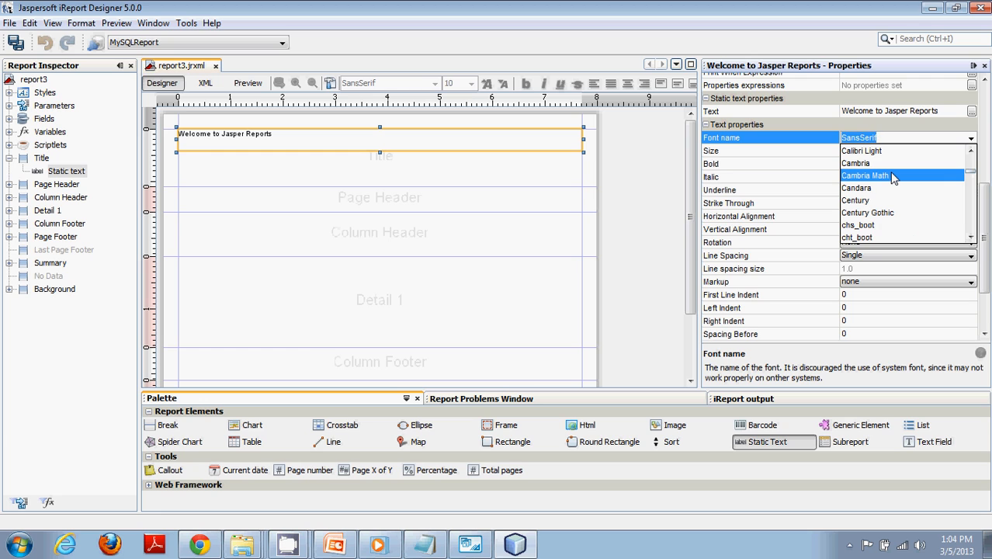
type("tim")
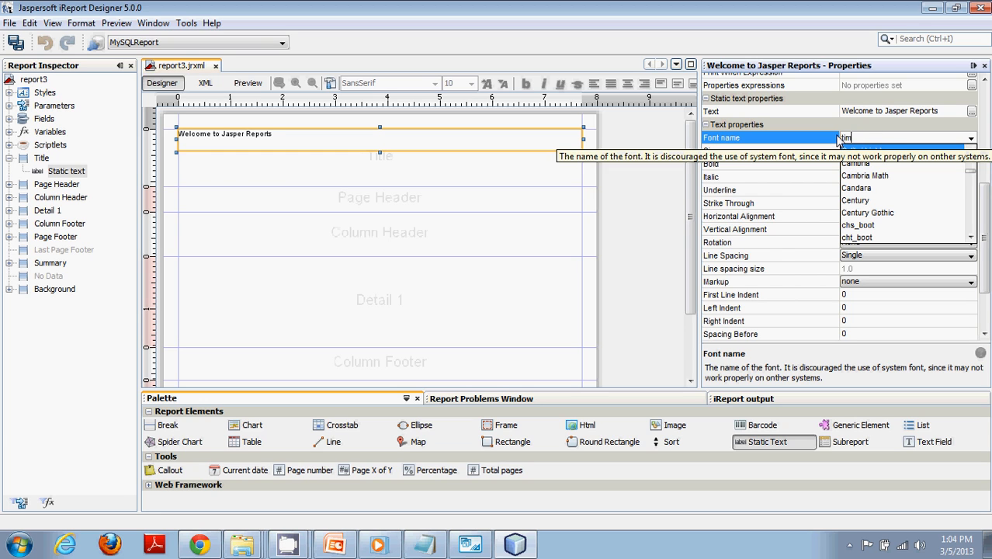
key("Return")
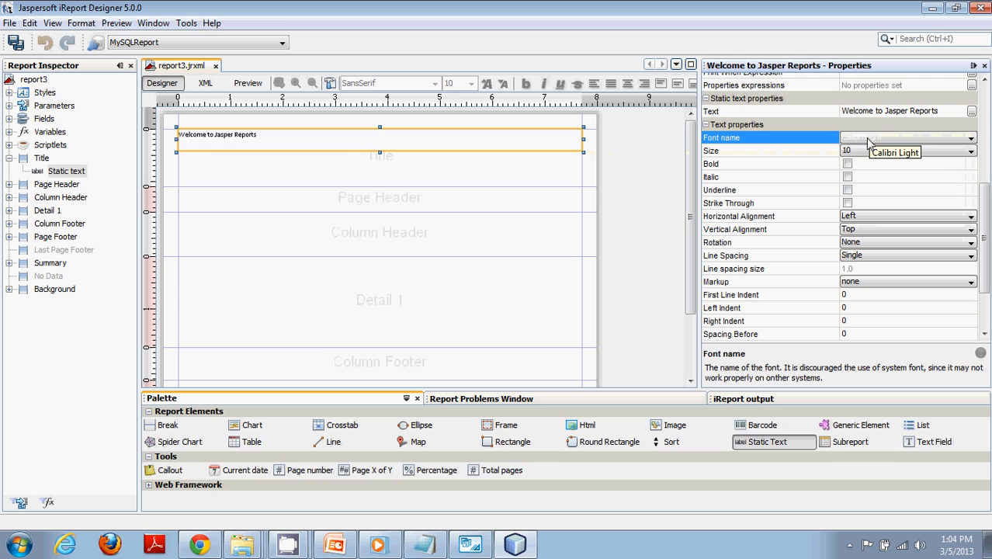
Set the title static text's font to Century and its size to 18.
left_click(953, 140)
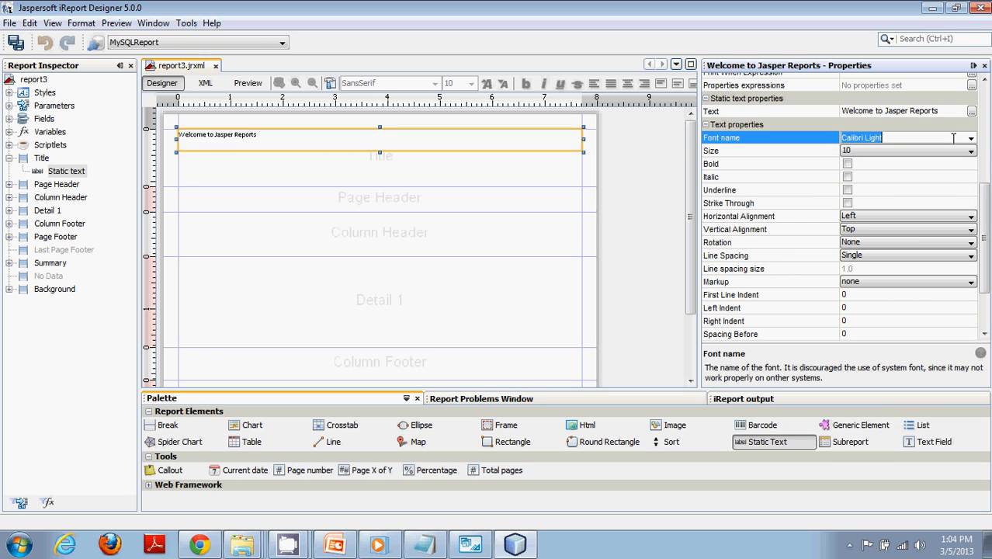
left_click(971, 137)
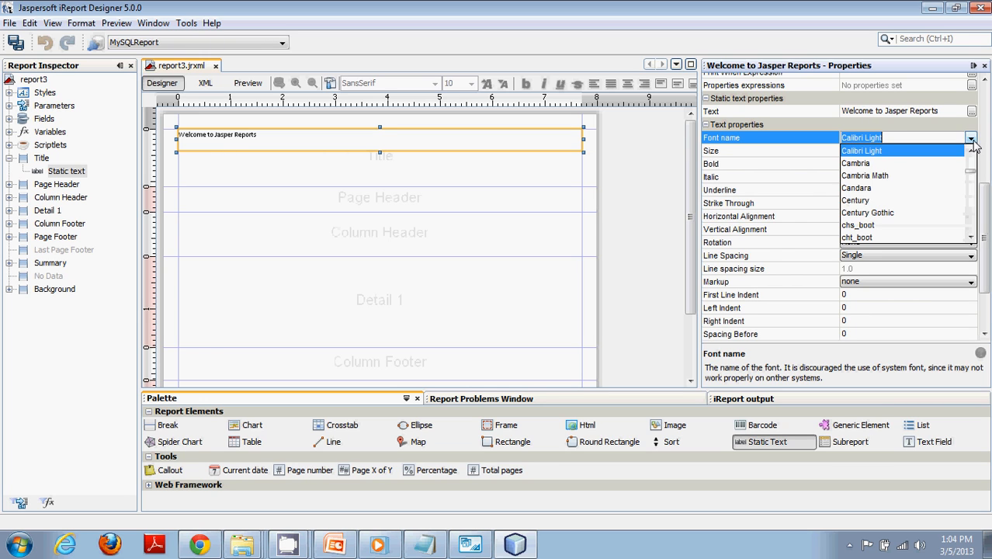
left_click(893, 200)
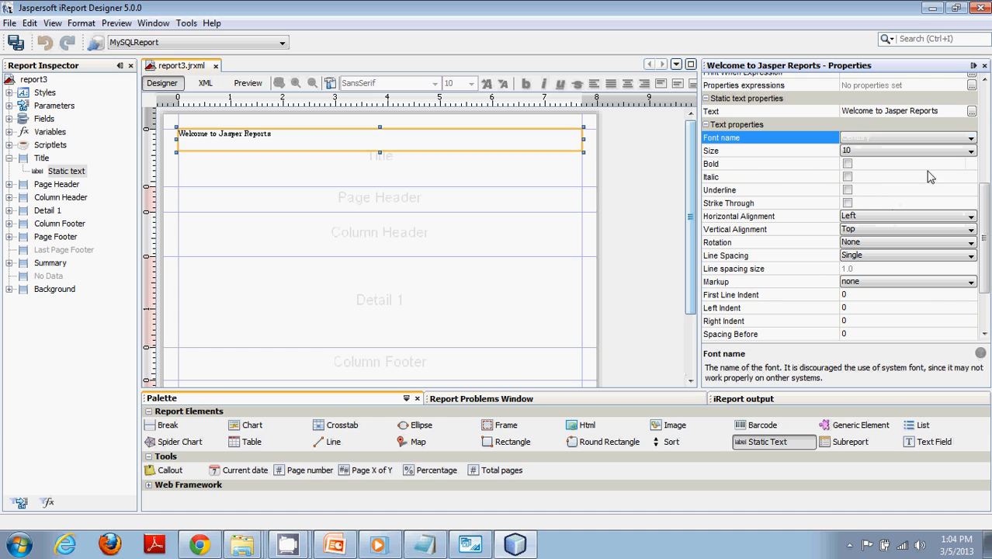
left_click(971, 152)
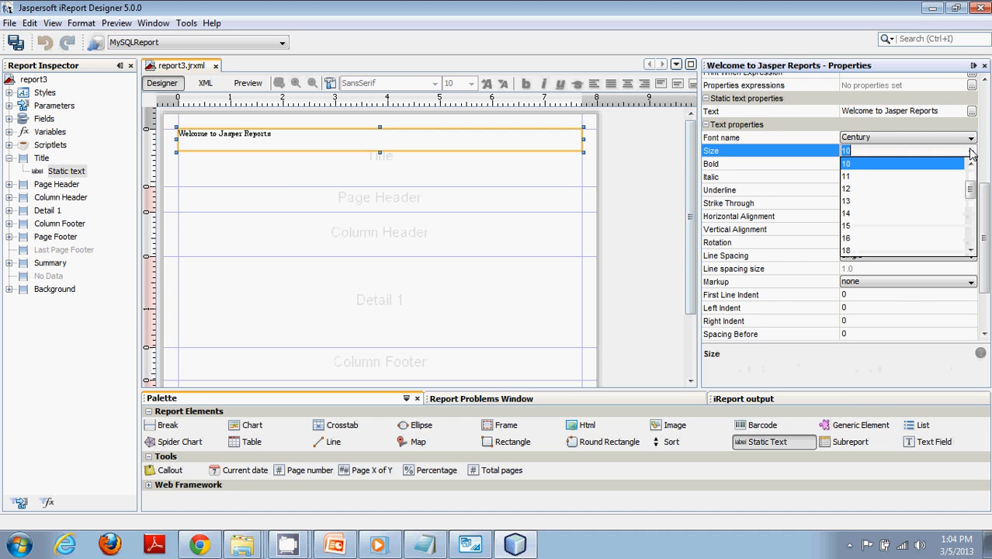
left_click(874, 213)
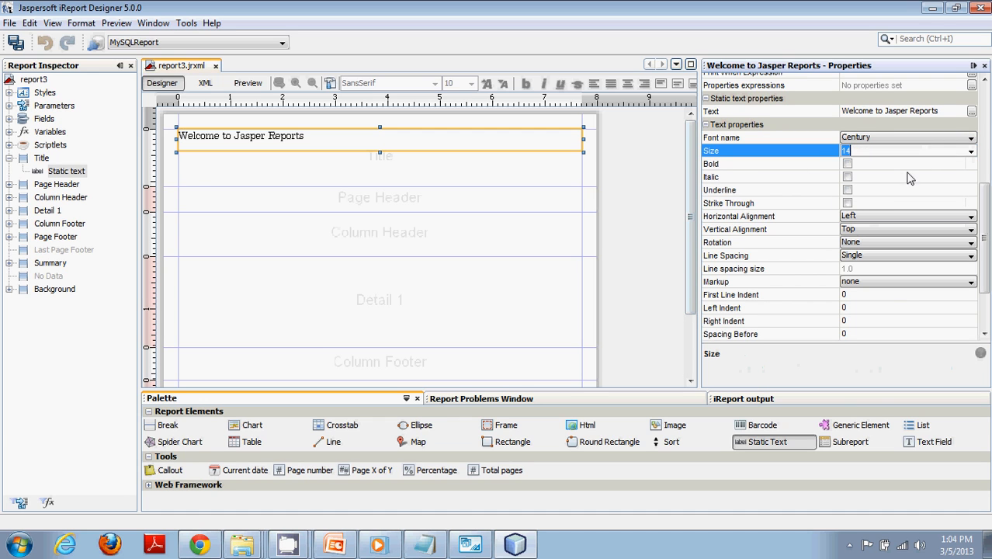
left_click(970, 151)
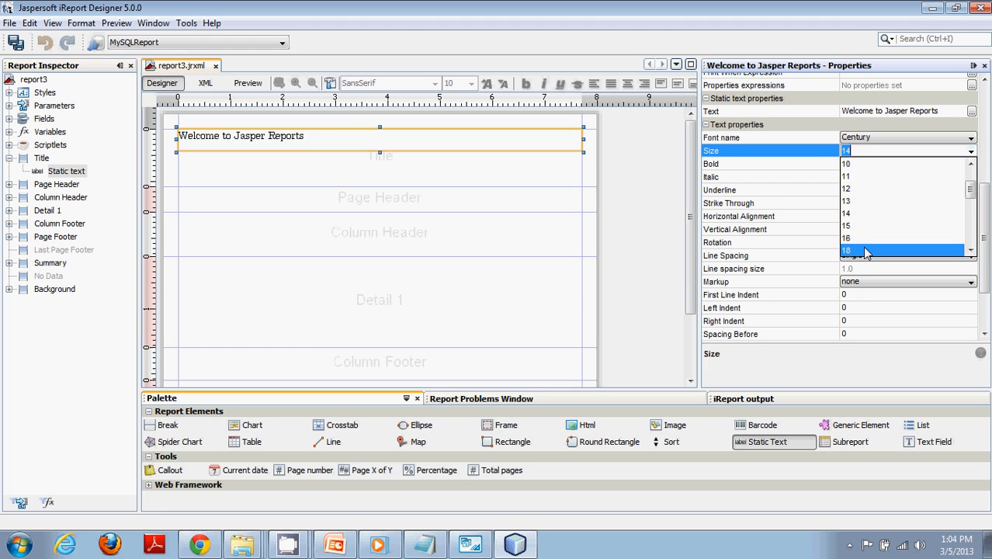
left_click(869, 250)
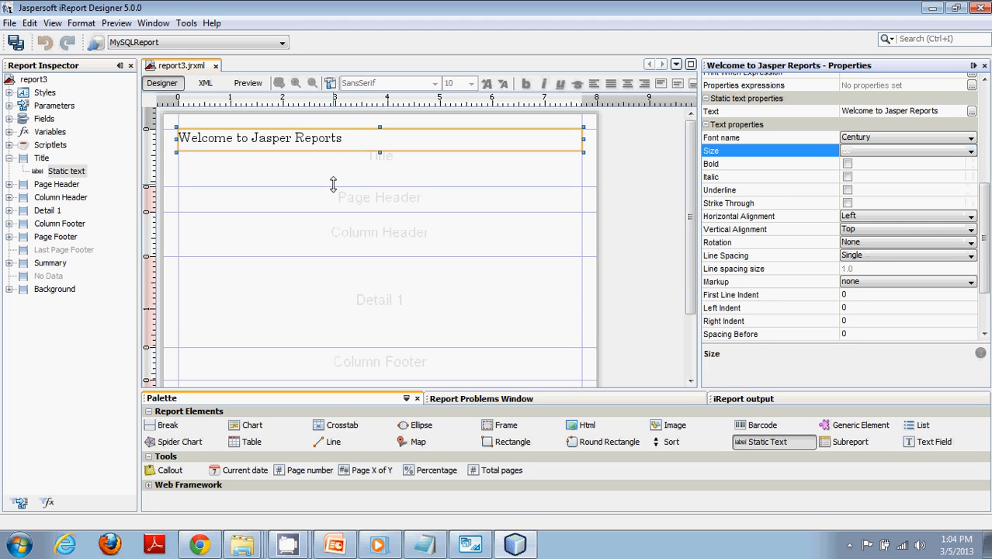
Make the title static text opaque.
left_click_drag(989, 216, 989, 117)
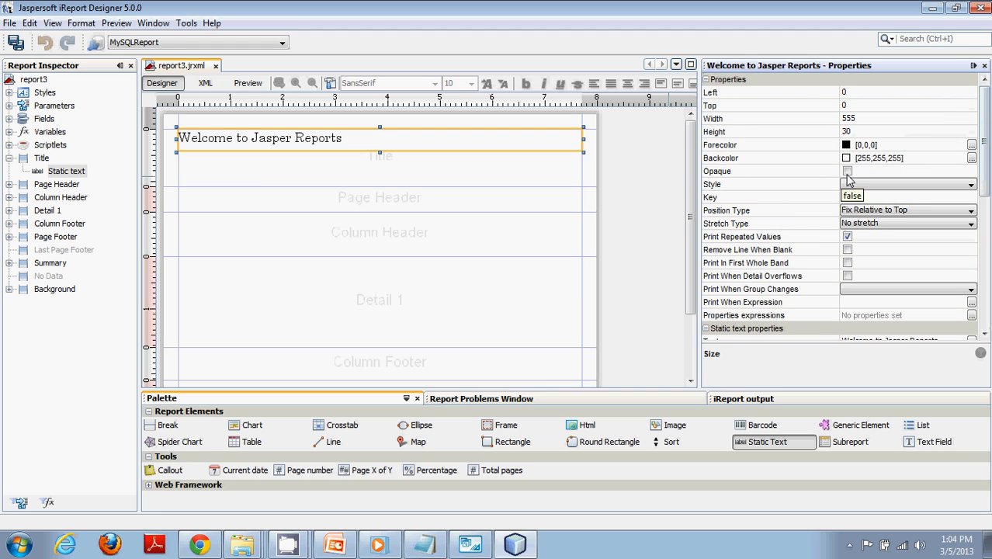
left_click(847, 171)
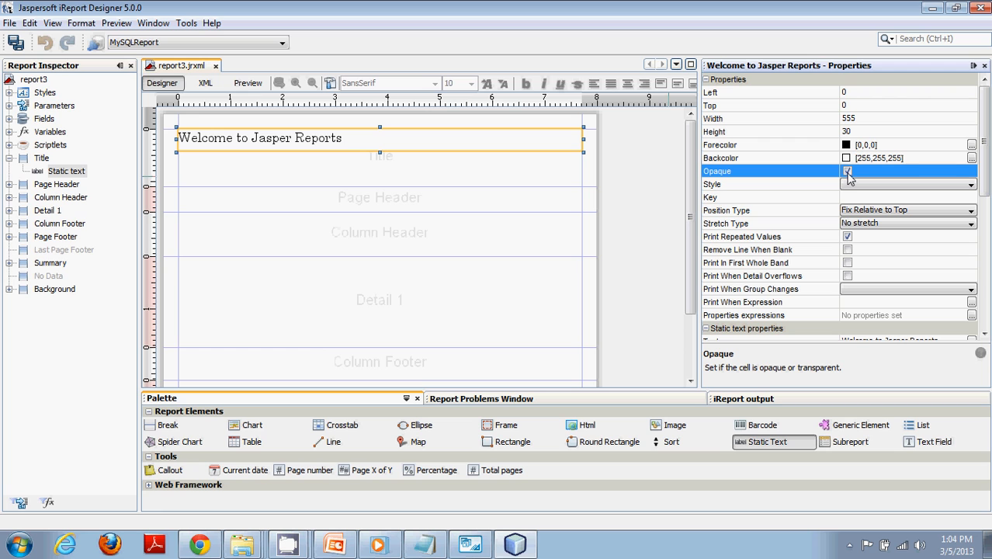
left_click(848, 174)
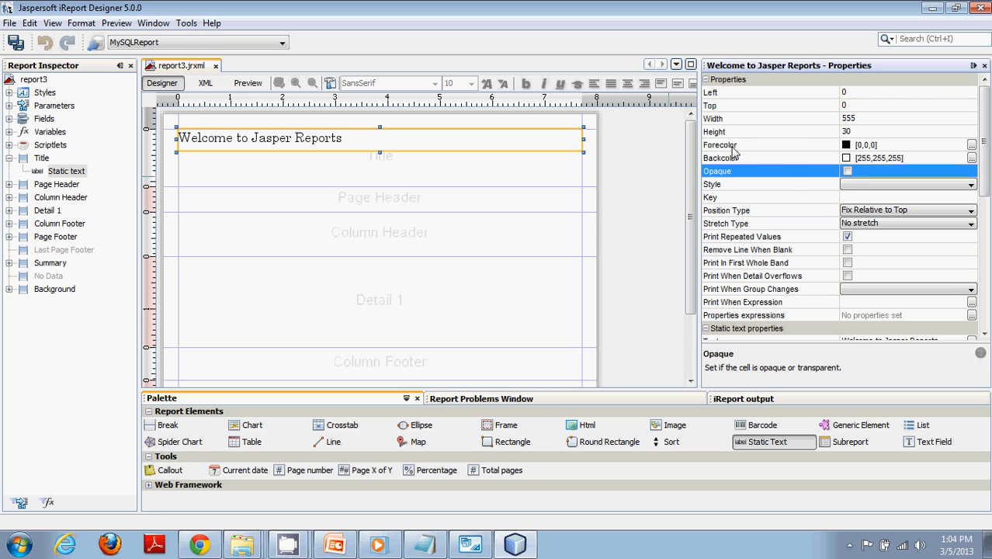
left_click(847, 171)
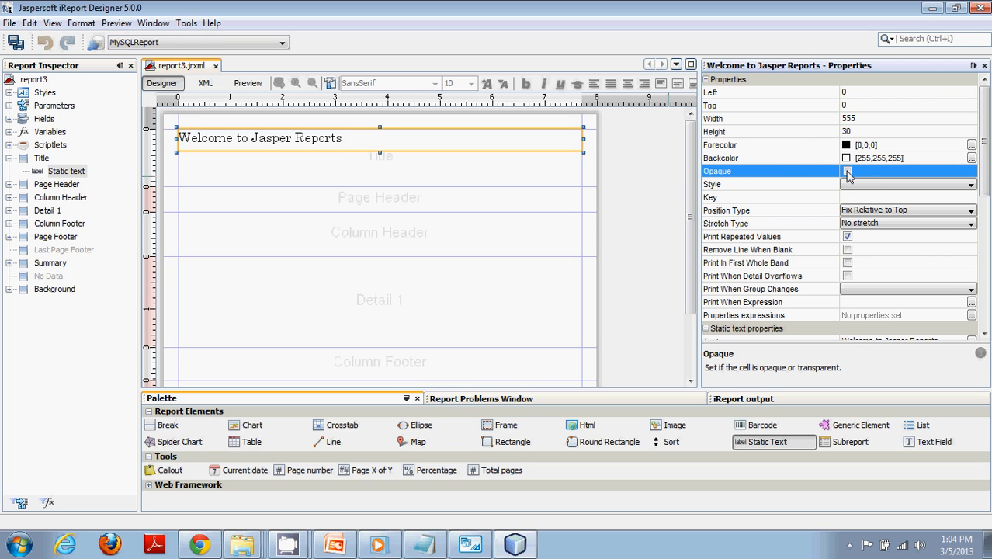
Try forecolors [153,153,255] and [153,255,255] on the title static text, and restore black [0,0,0].
left_click(971, 146)
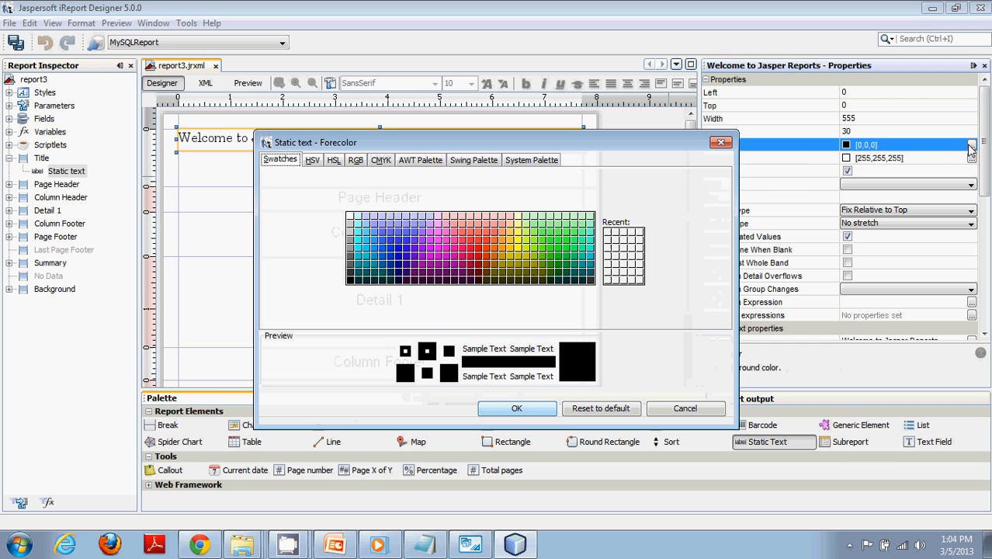
left_click(382, 227)
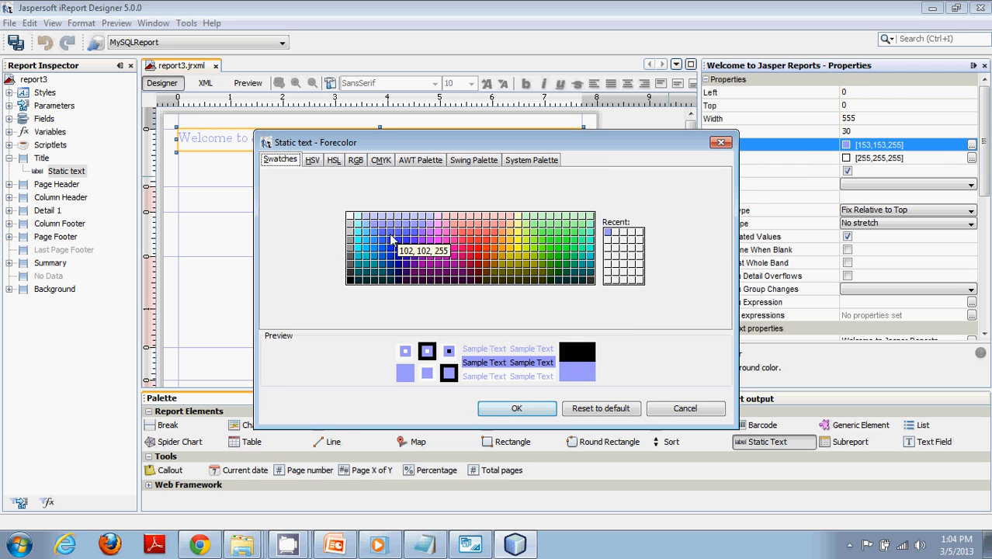
left_click(358, 227)
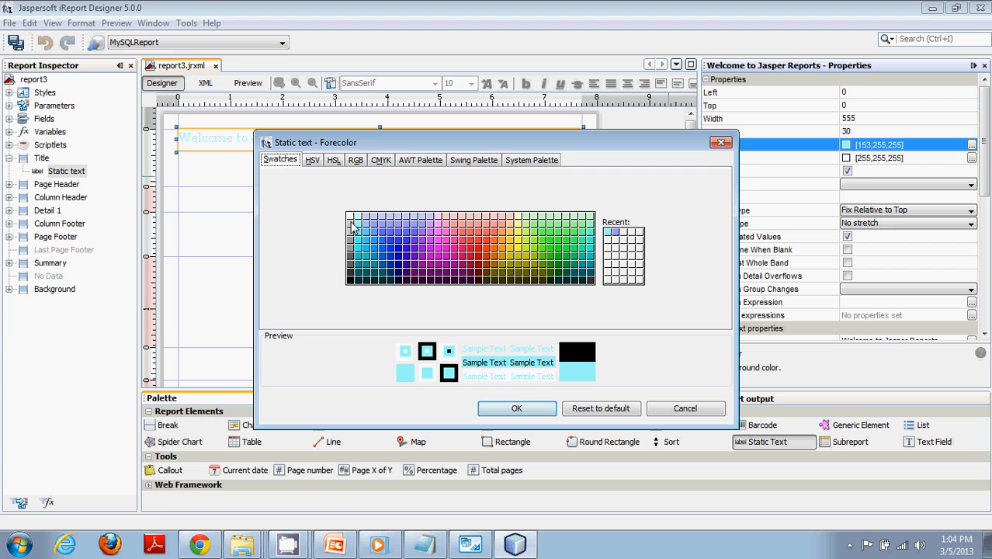
left_click(349, 281)
left_click(516, 408)
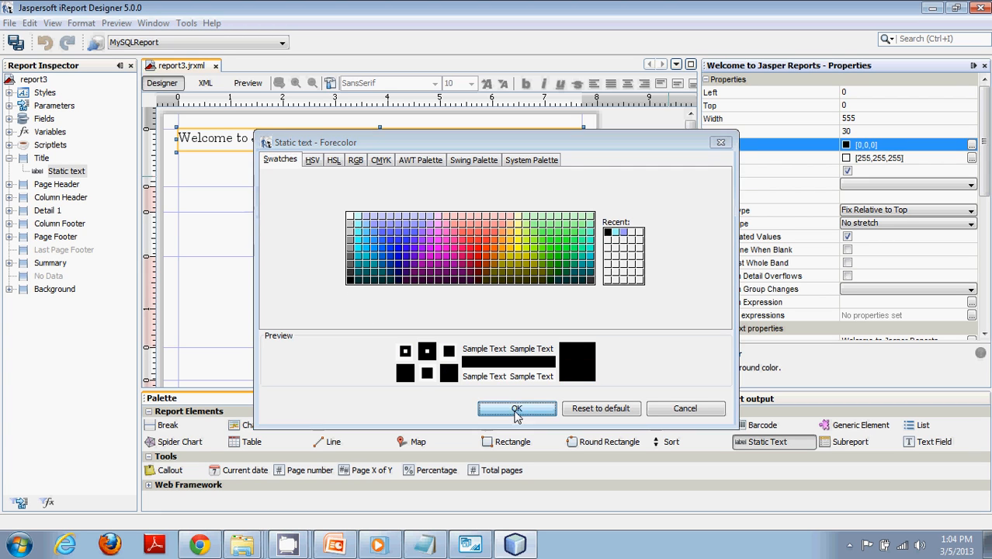
Set the title static text's backcolor to light lavender [204,204,255] and save the report.
left_click(973, 159)
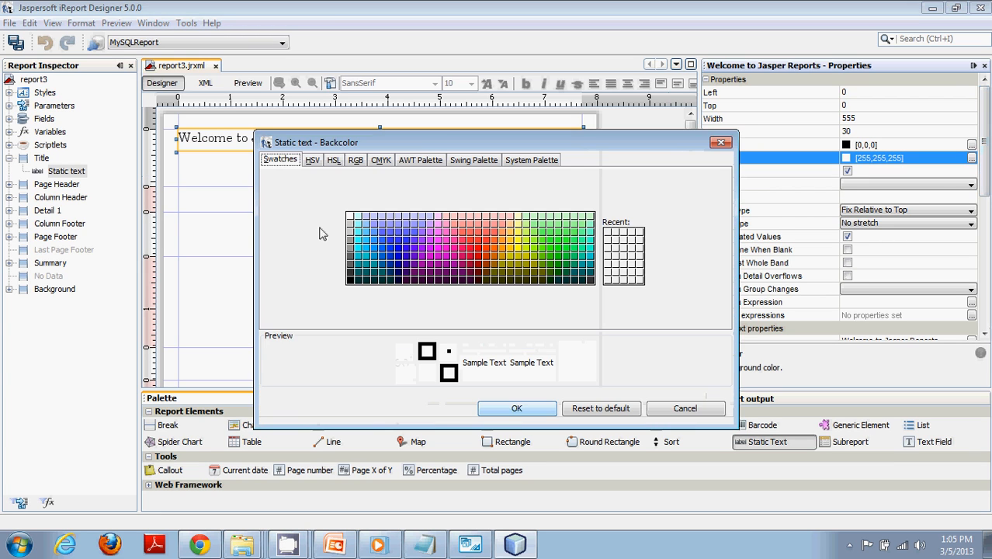
left_click(402, 234)
left_click(392, 223)
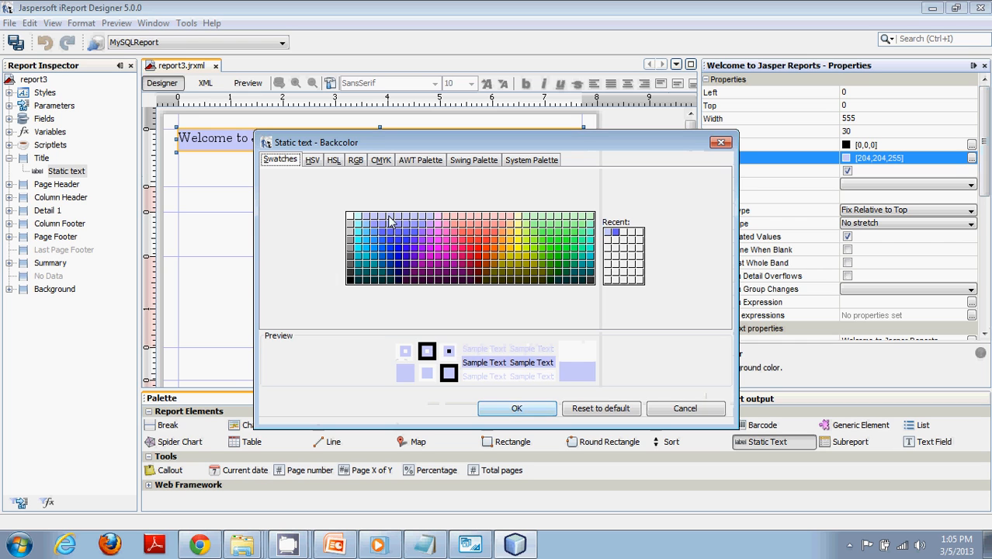
left_click(511, 408)
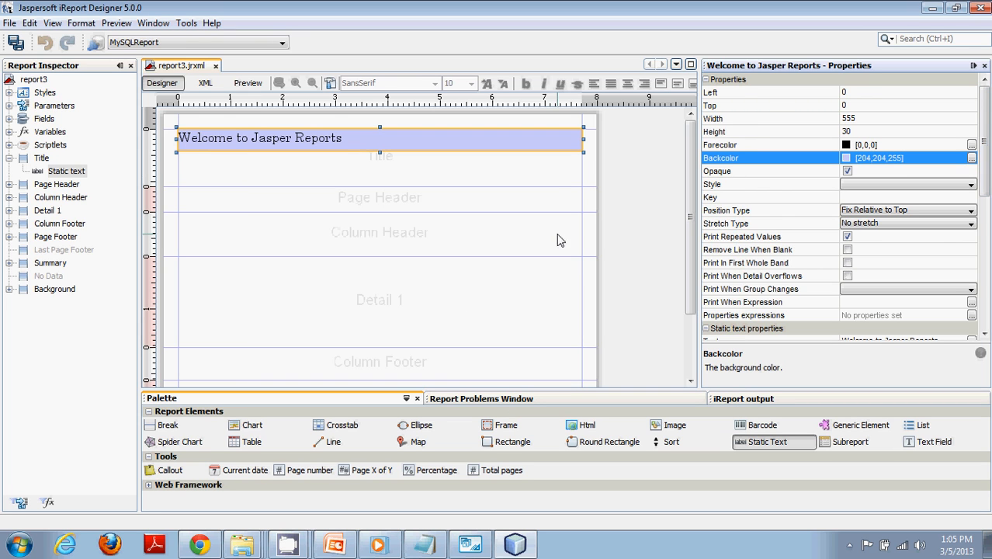
left_click(559, 182)
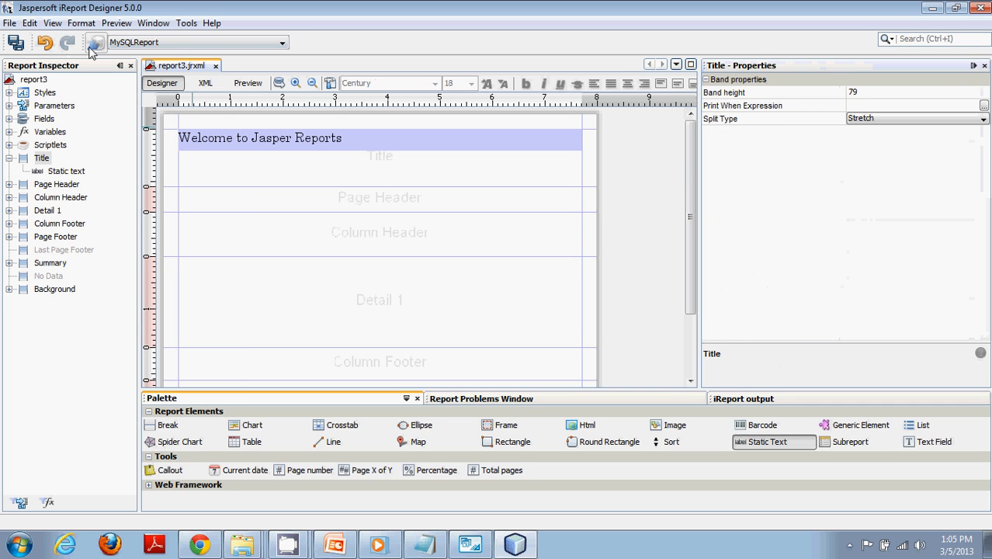
left_click(17, 43)
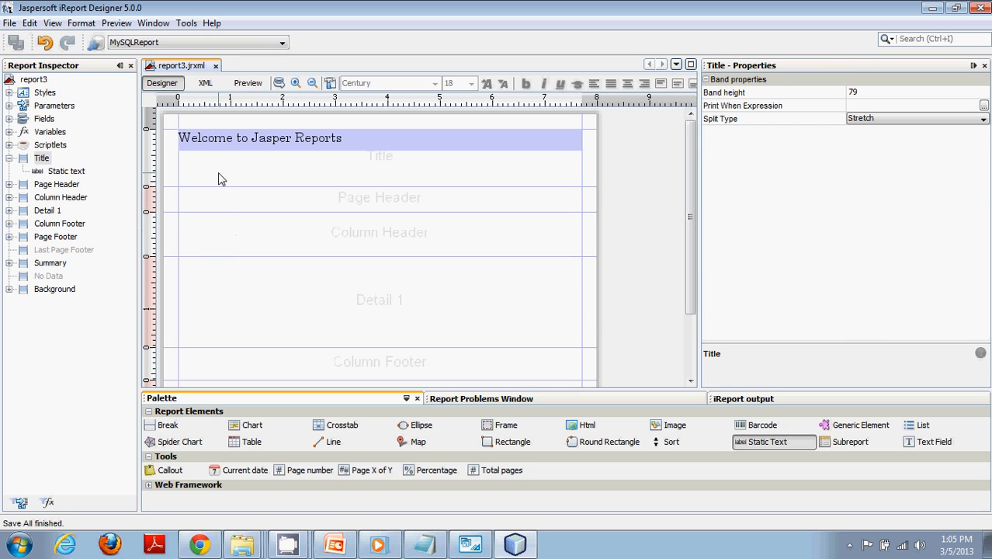
Widen the report editor to reveal all formatting tools, and center the title static text horizontally.
left_click(216, 141)
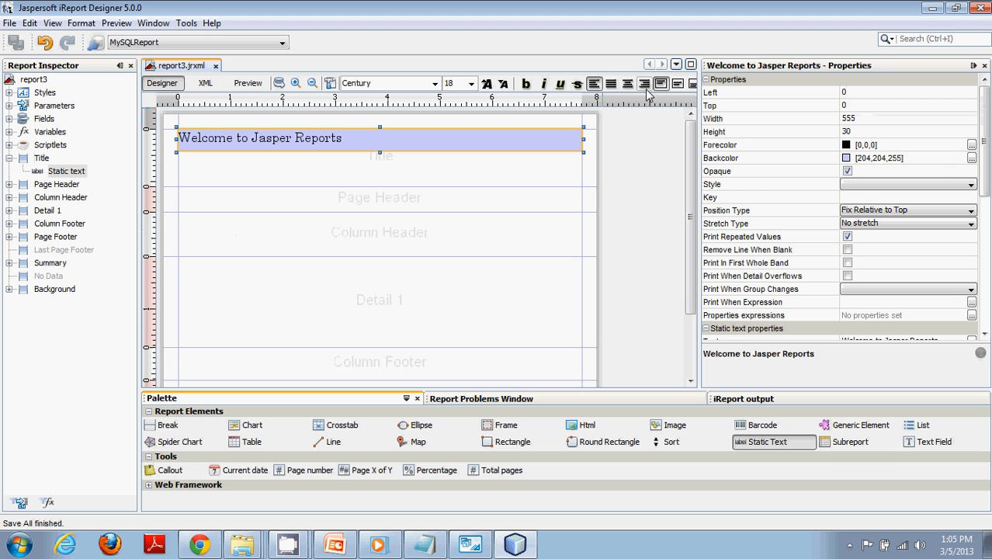
left_click_drag(698, 120, 812, 118)
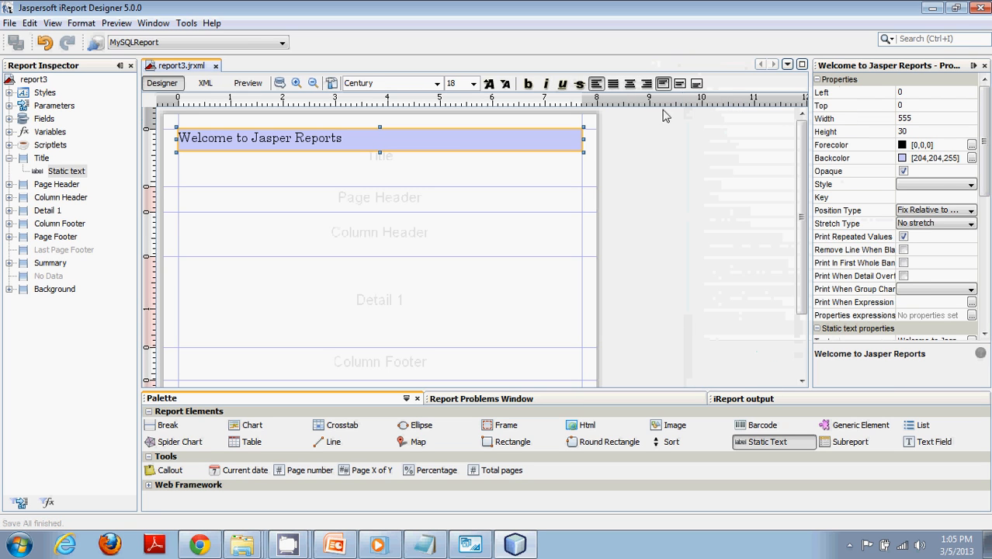
left_click(629, 84)
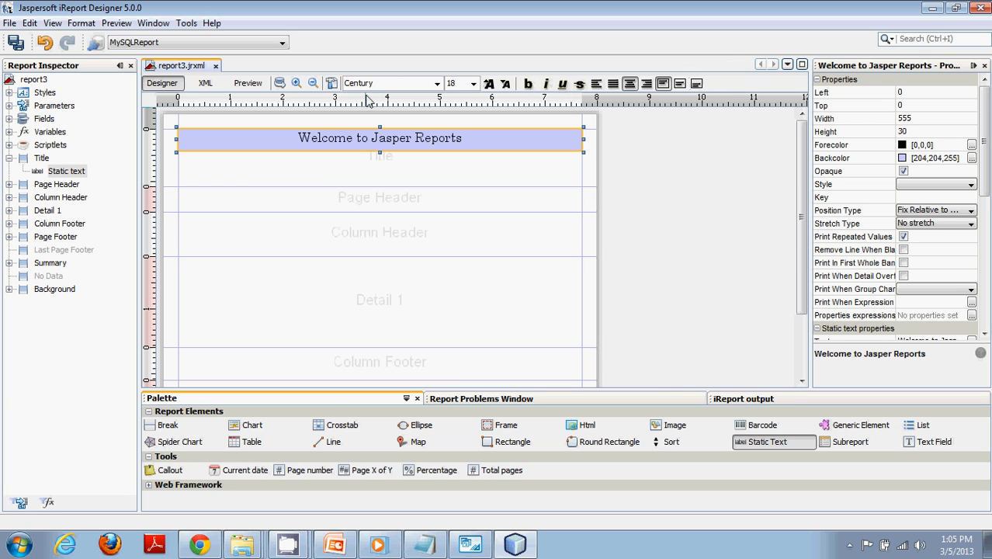
Check the font and font size choices offered for the title static text in the editor.
left_click(437, 84)
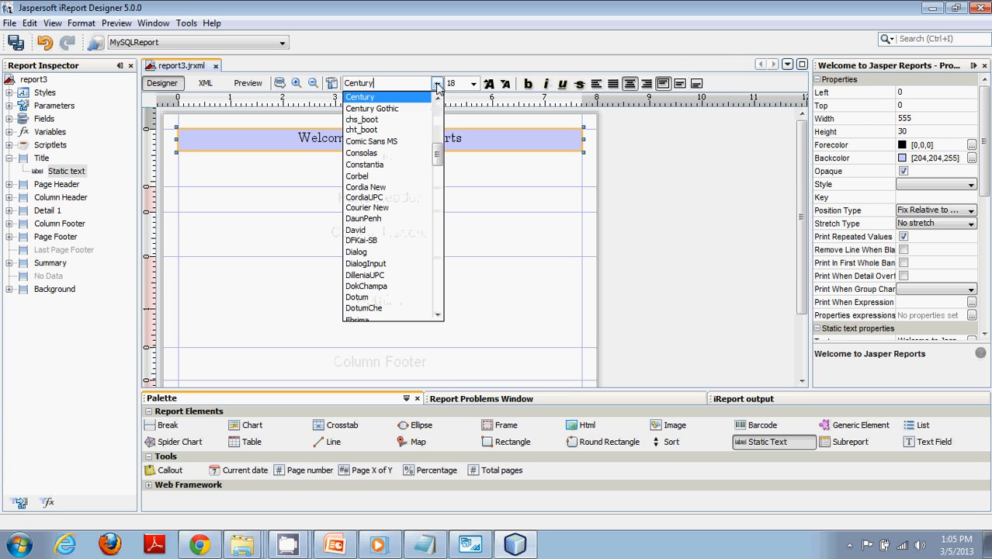
left_click(438, 84)
left_click(473, 84)
left_click(474, 85)
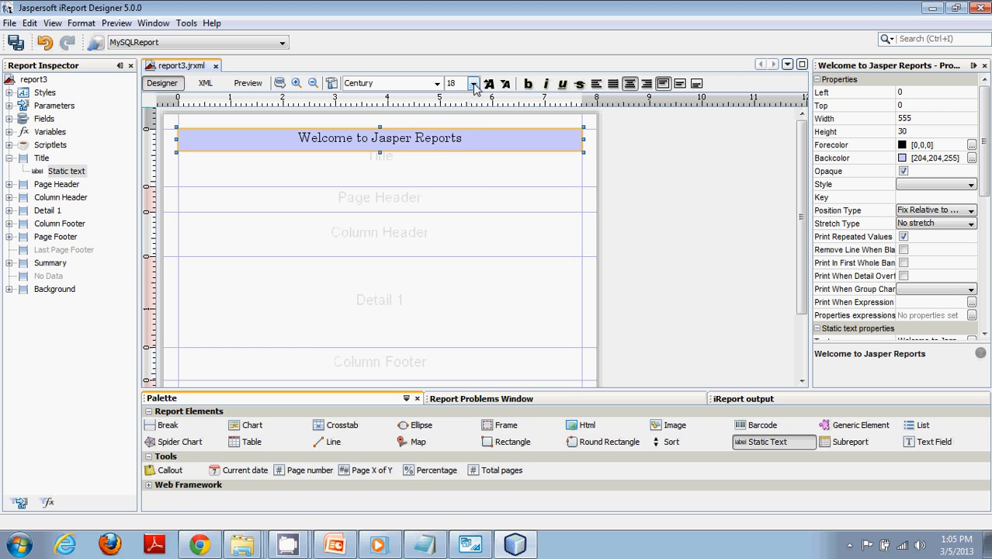
Examine the Report query dialog, widened to show all its options, and close it without entering a query.
left_click(279, 84)
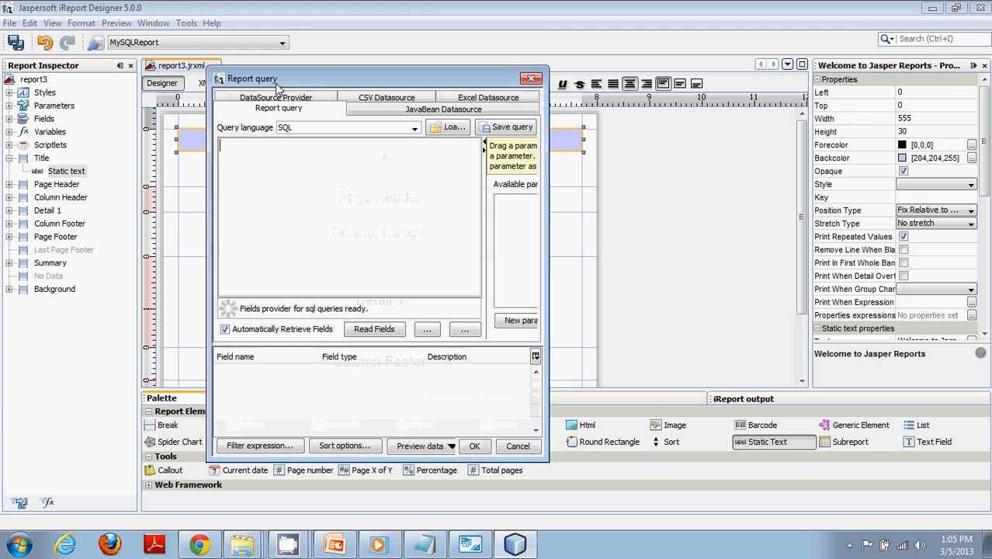
left_click_drag(547, 196, 790, 197)
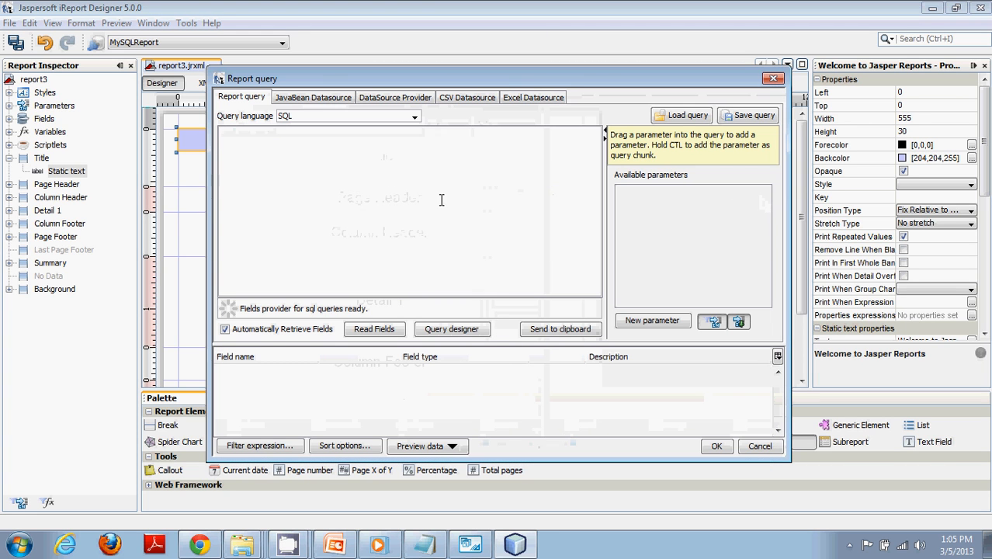
left_click(774, 79)
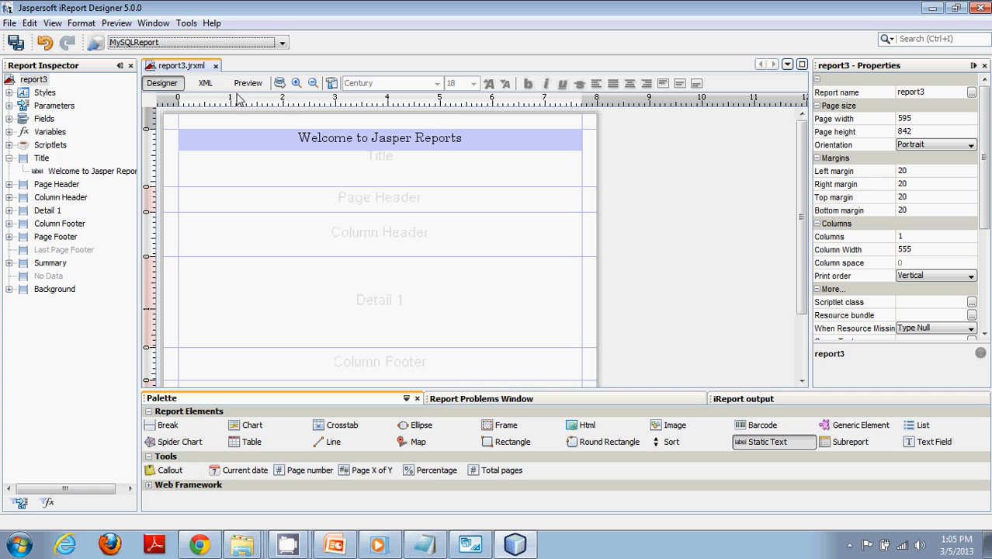
Look at the Report query dialog and close it, and preview the report before returning to the design view.
left_click(281, 84)
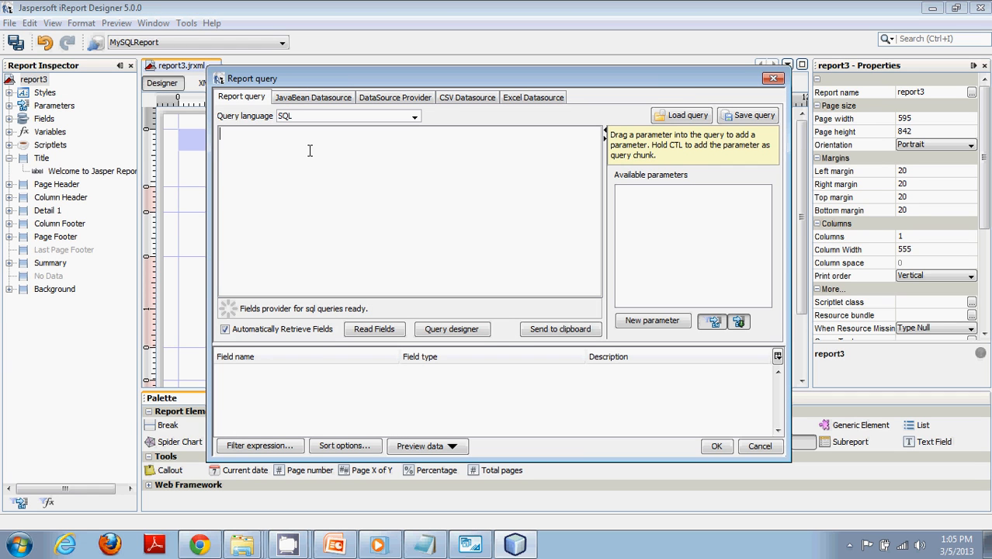
left_click(773, 78)
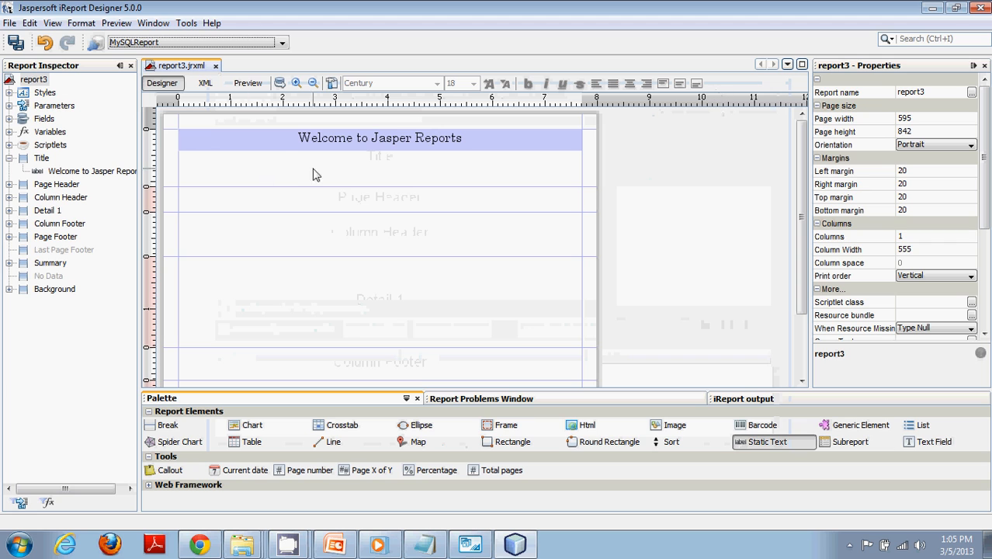
left_click(249, 84)
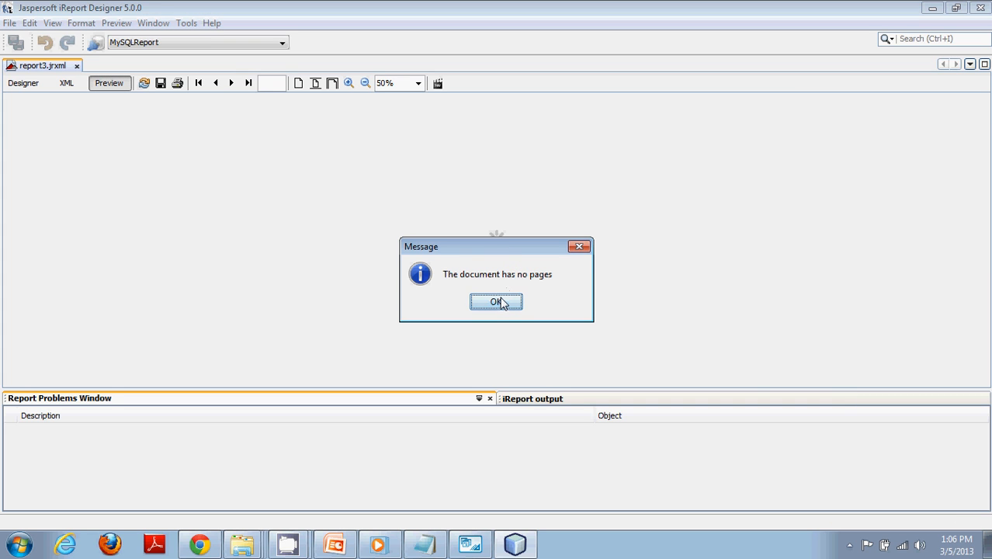
left_click(498, 302)
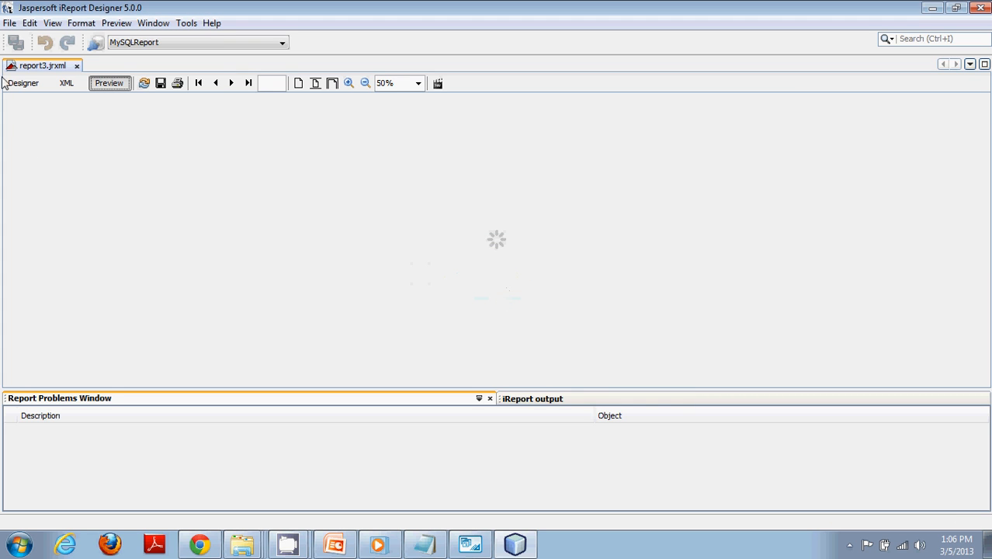
left_click(34, 85)
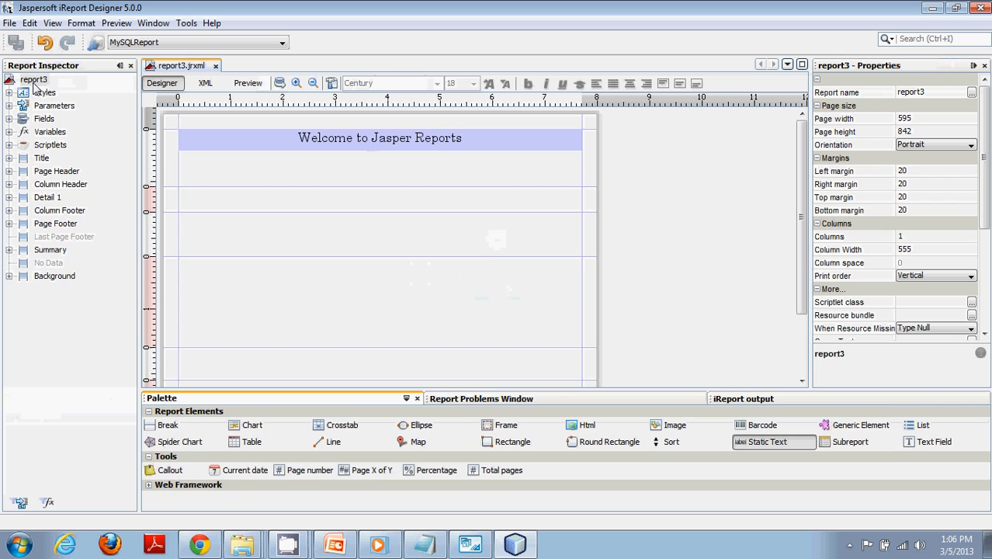
Choose PDF as the preview format, and move the title static text down to a Top value of 21.
left_click(124, 28)
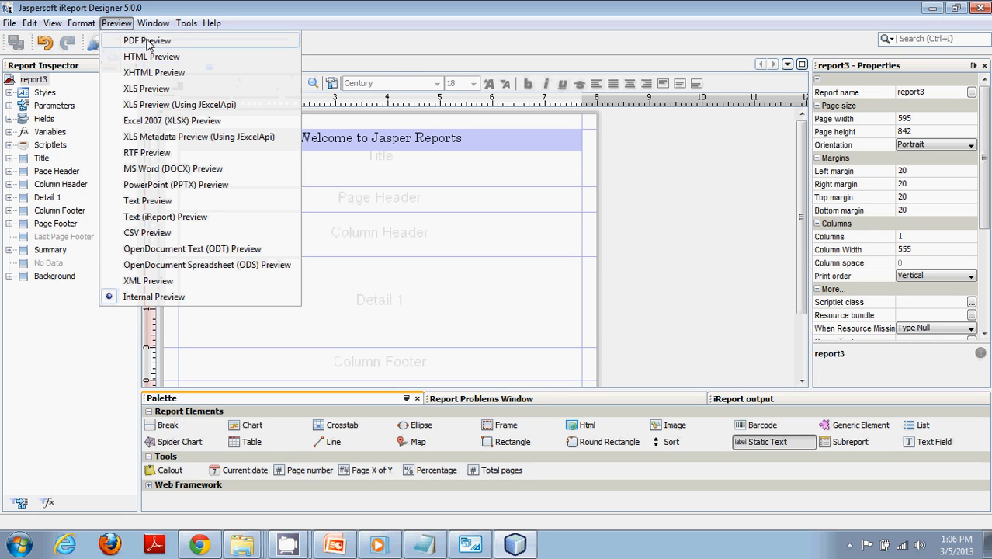
left_click(140, 41)
left_click(417, 150)
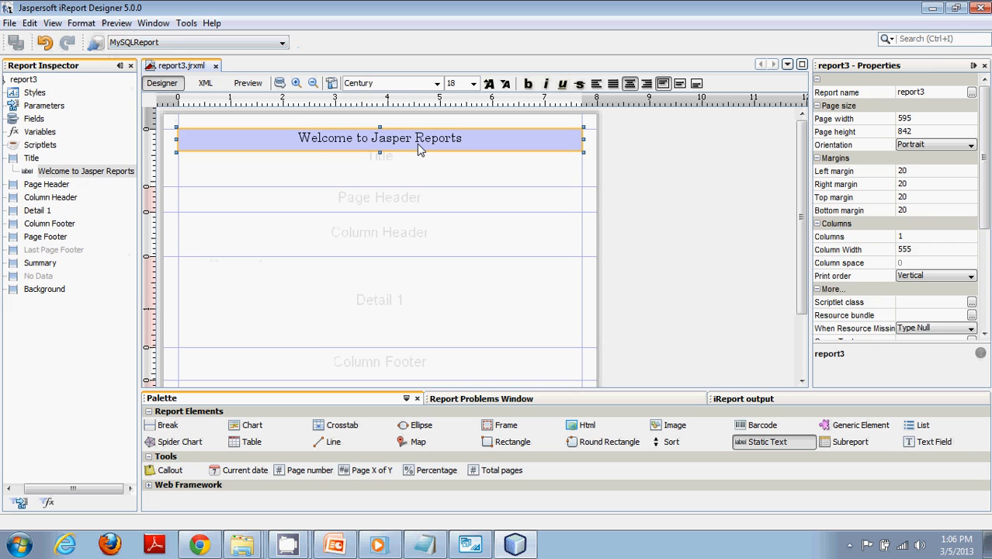
left_click_drag(417, 150, 417, 166)
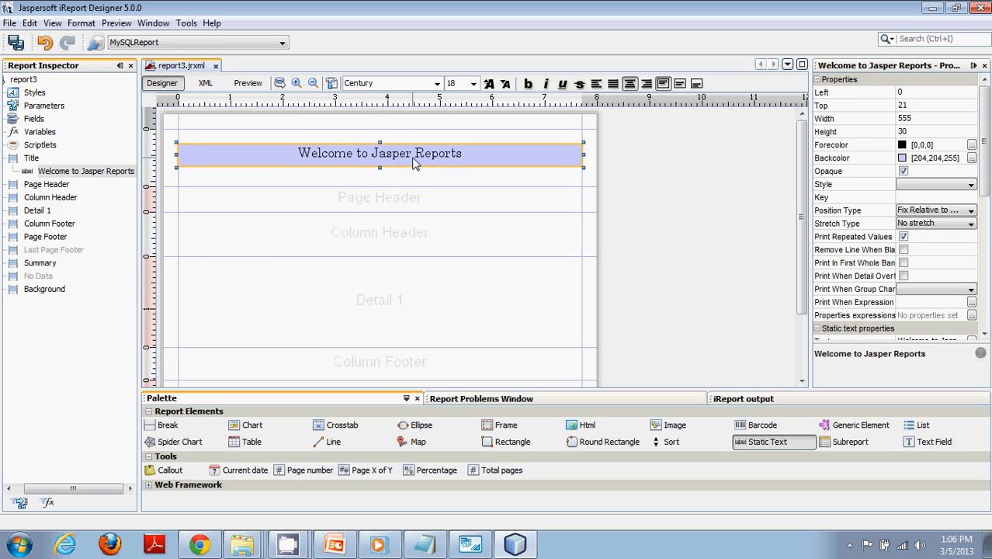
left_click(340, 169)
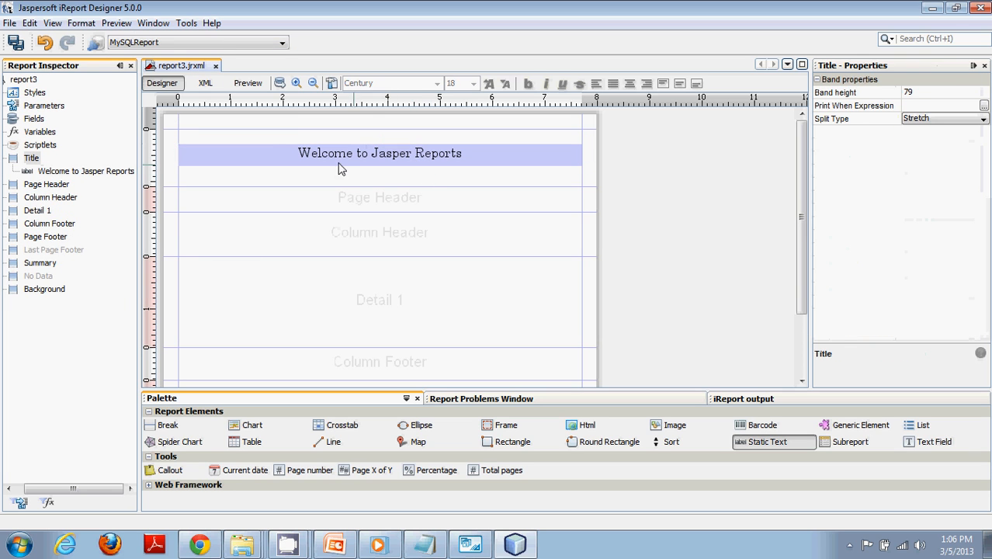
Preview the report with the repositioned title and return to the design view.
left_click(247, 83)
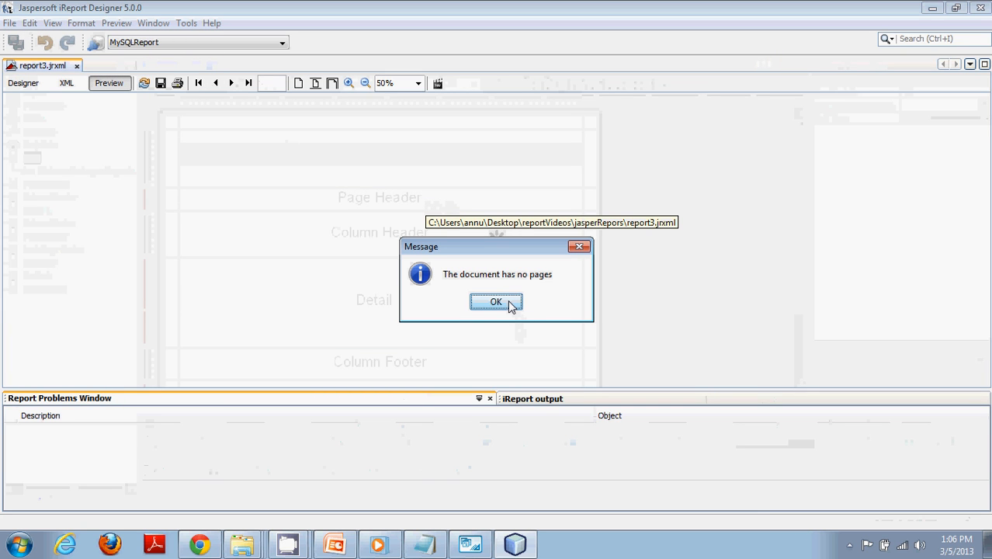
left_click(509, 303)
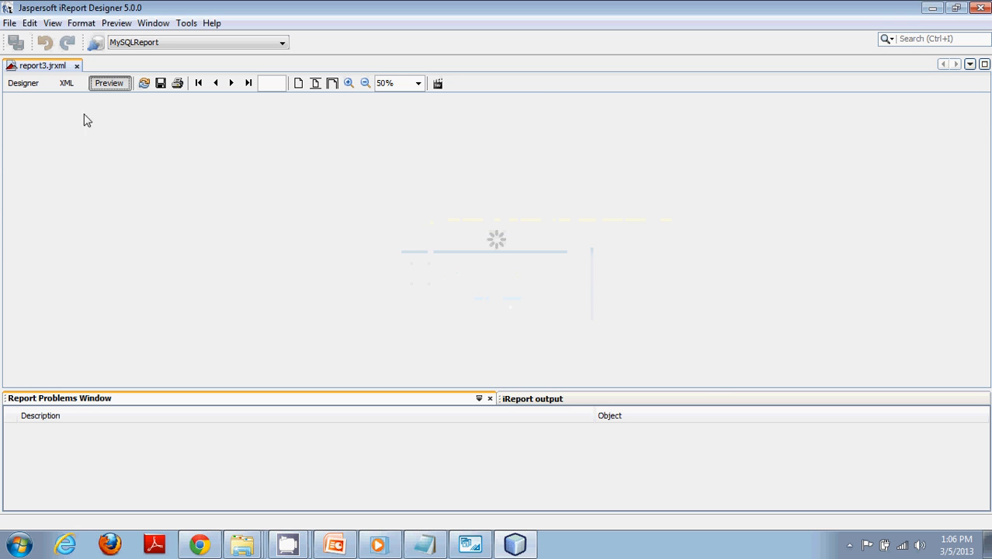
left_click(23, 83)
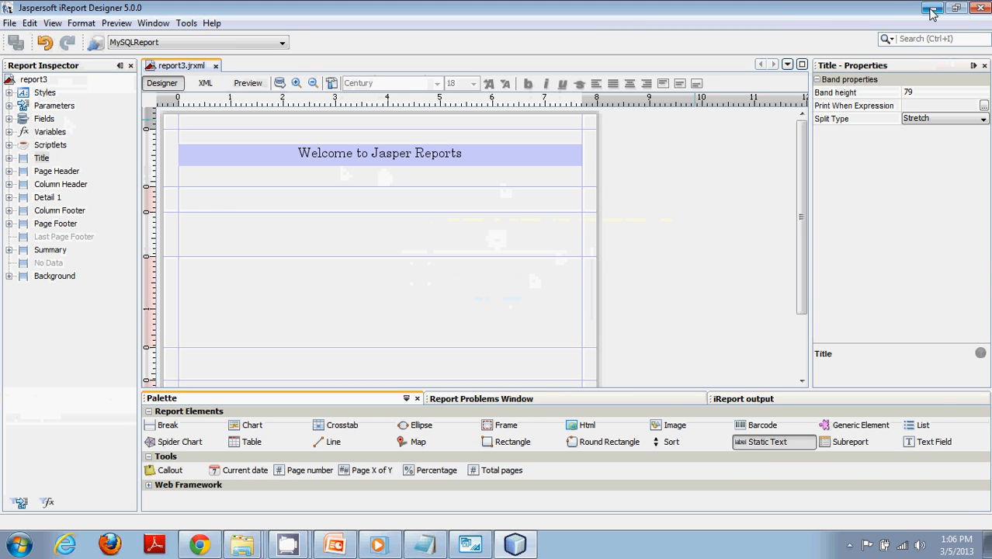
left_click(932, 11)
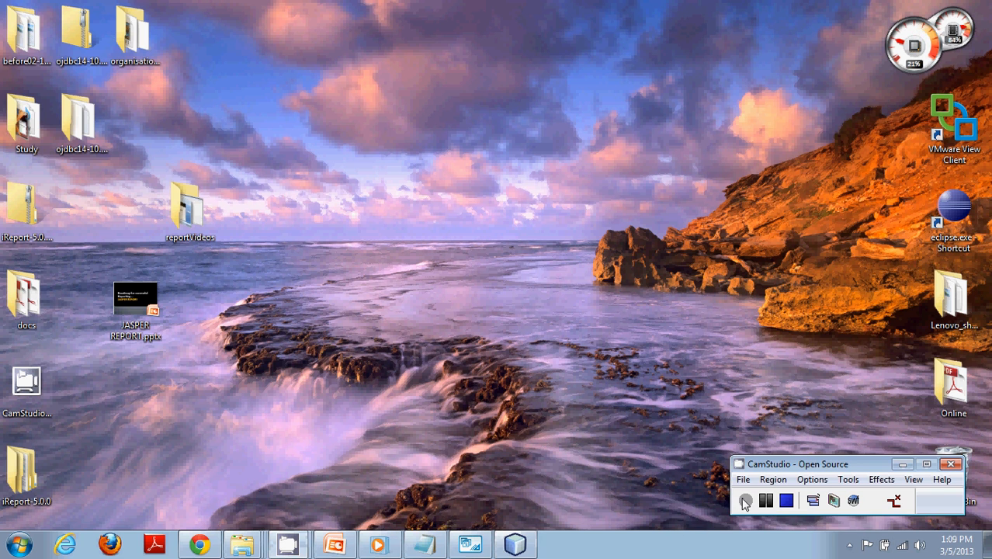
left_click(744, 501)
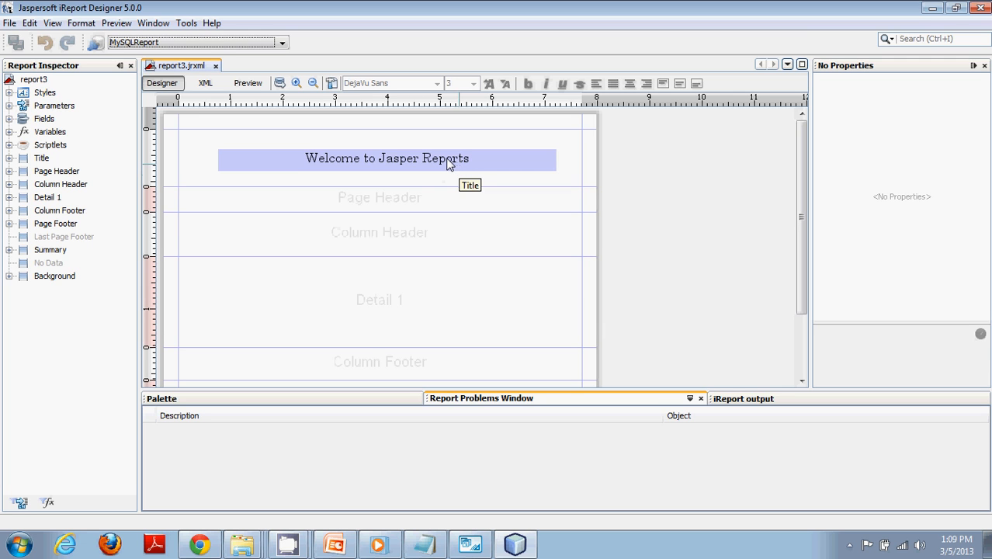
Move the title static text slightly up and to the left within the Title band.
left_click(432, 178)
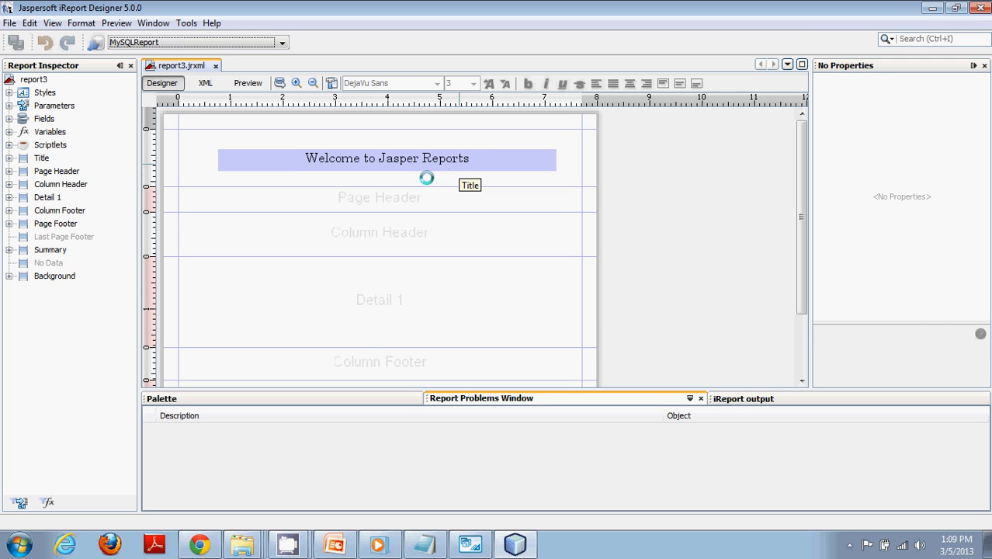
left_click(261, 185)
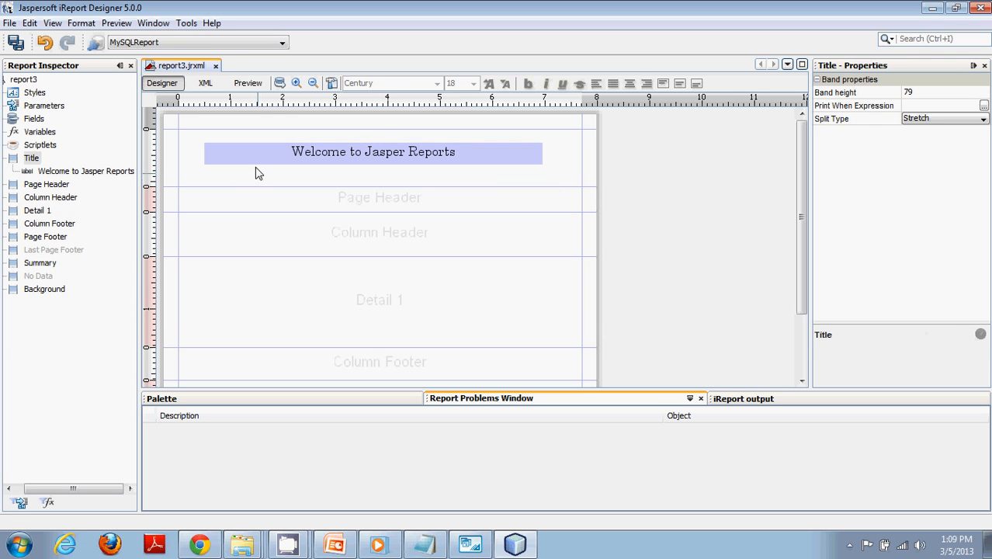
Enter the SQL statement "select sysdate from dual;" as the report query.
left_click(280, 83)
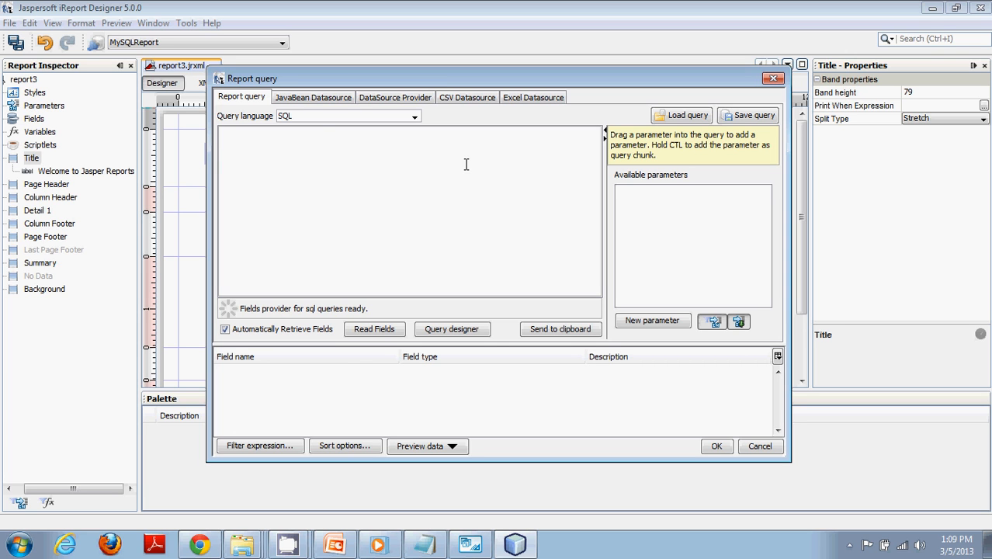
type("select")
key("BackSpace")
type("ct sysdate")
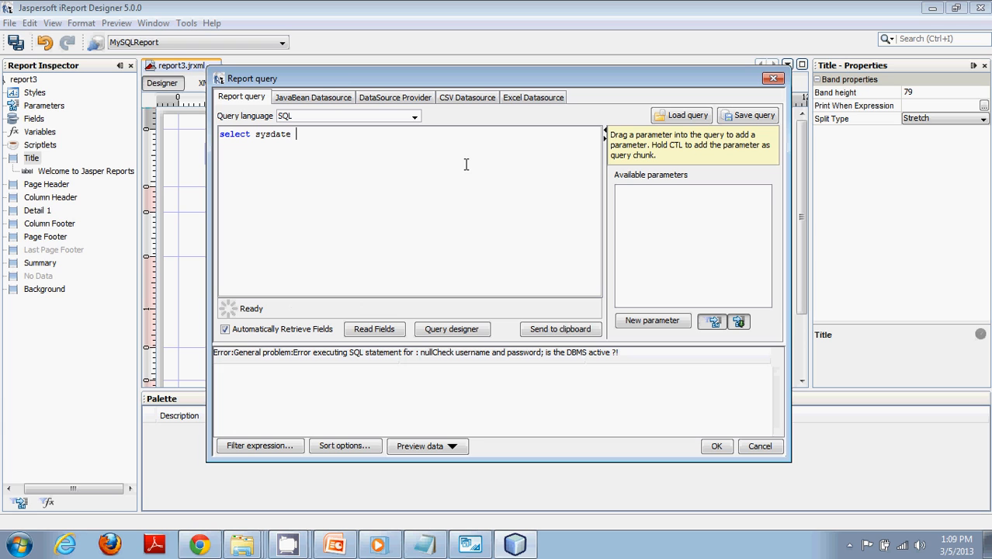
type(" from dual")
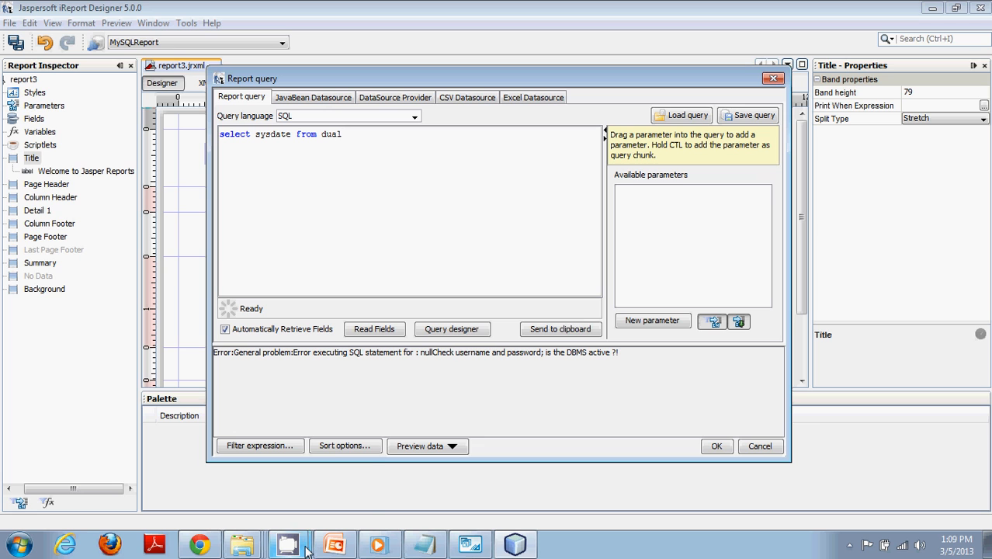
mouse_move(306, 550)
type(";")
Check the query languages offered for the report query, keep SQL, and cancel the dialog.
left_click(415, 117)
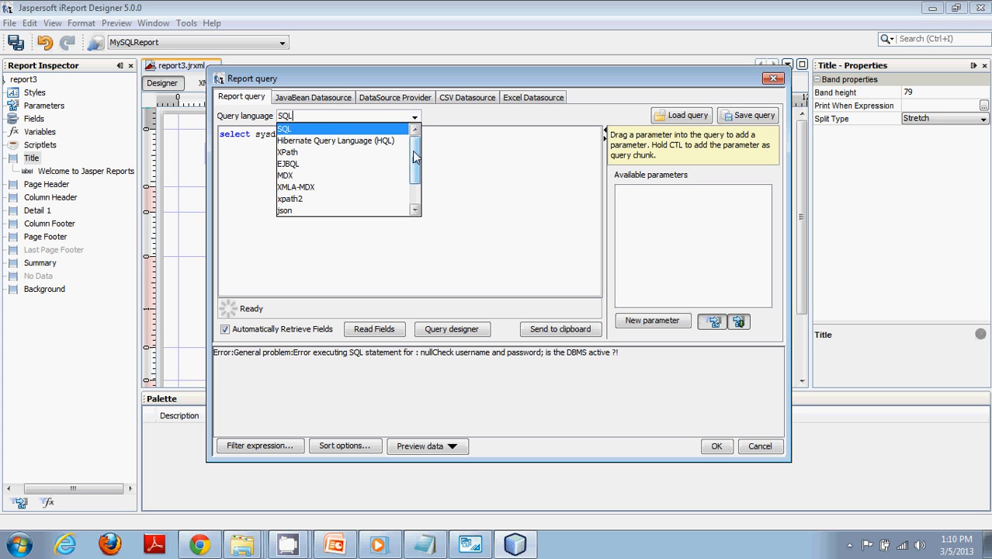
left_click_drag(416, 158, 415, 177)
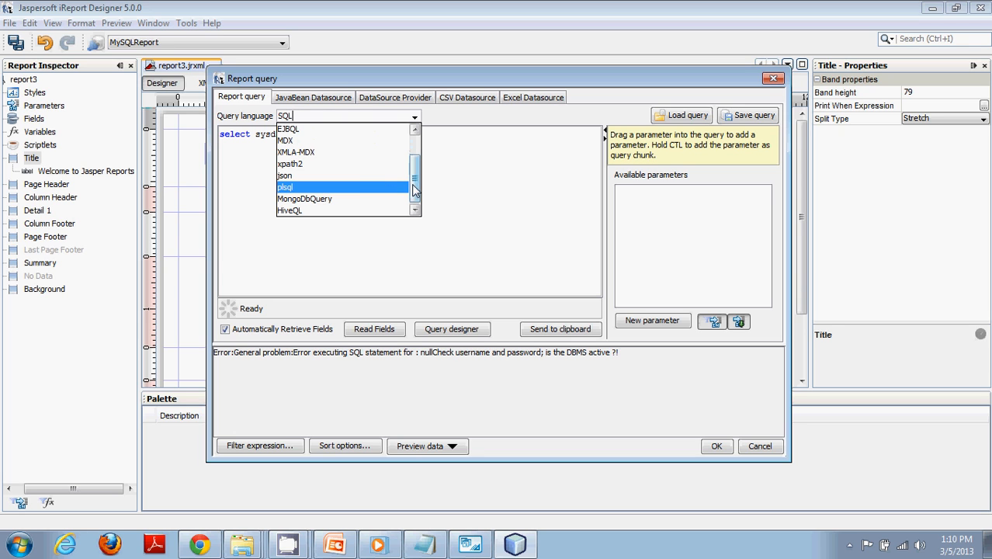
left_click_drag(415, 198, 414, 154)
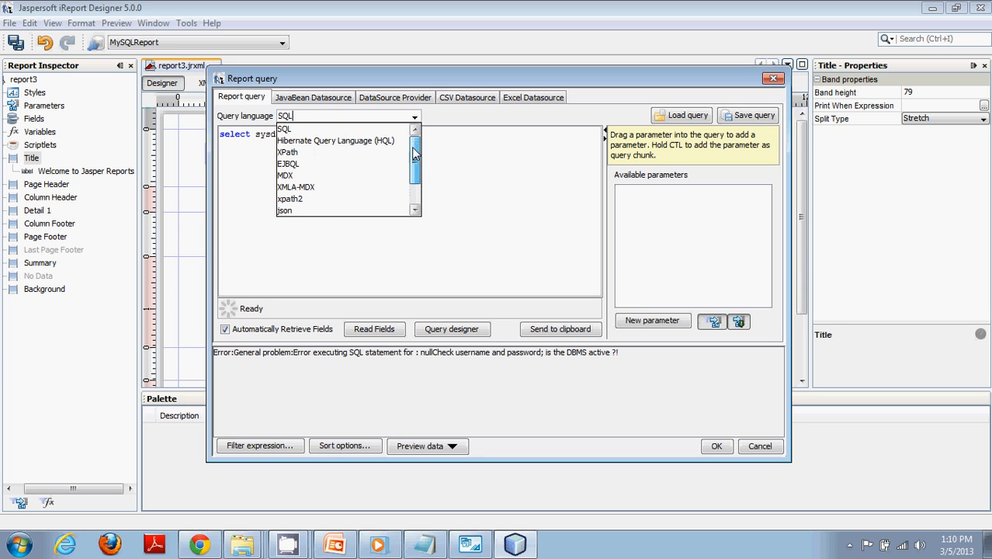
left_click(311, 130)
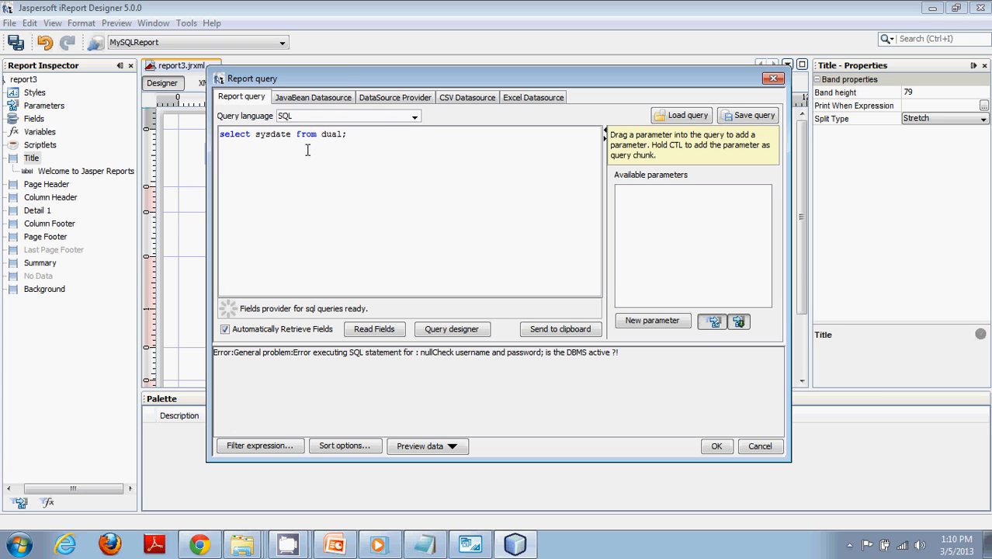
left_click(315, 145)
left_click(774, 448)
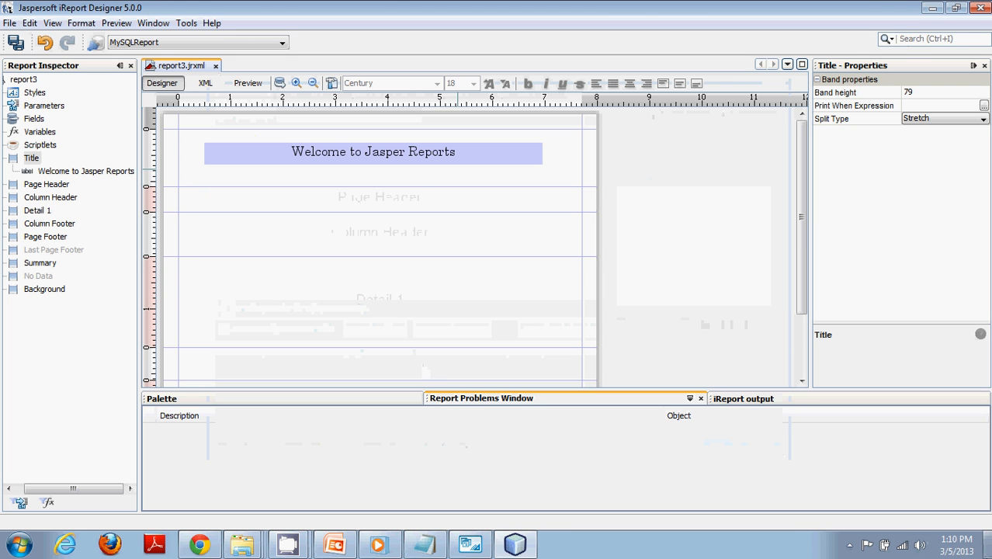
Switch to MySQL Workbench and examine the world.city query and its result columns.
left_click(931, 8)
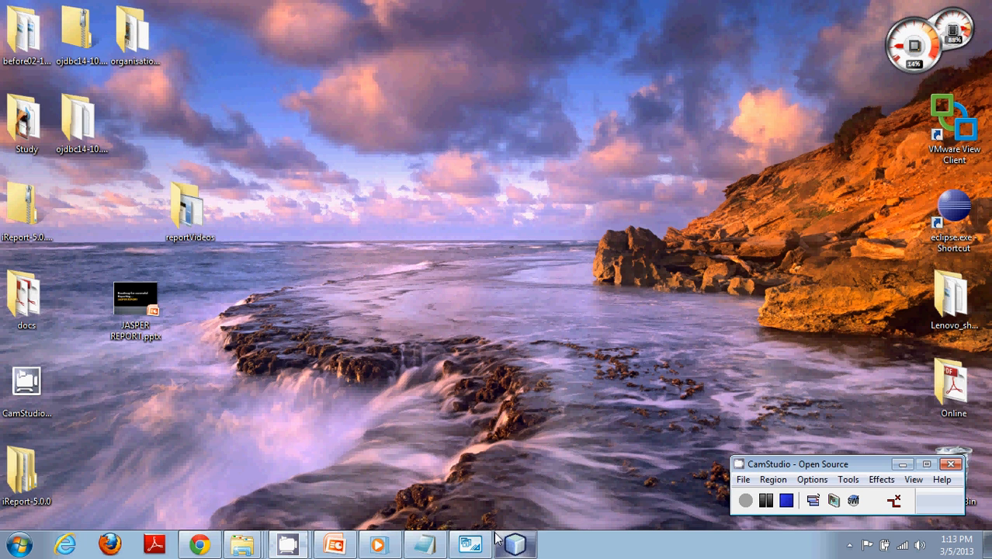
left_click(516, 544)
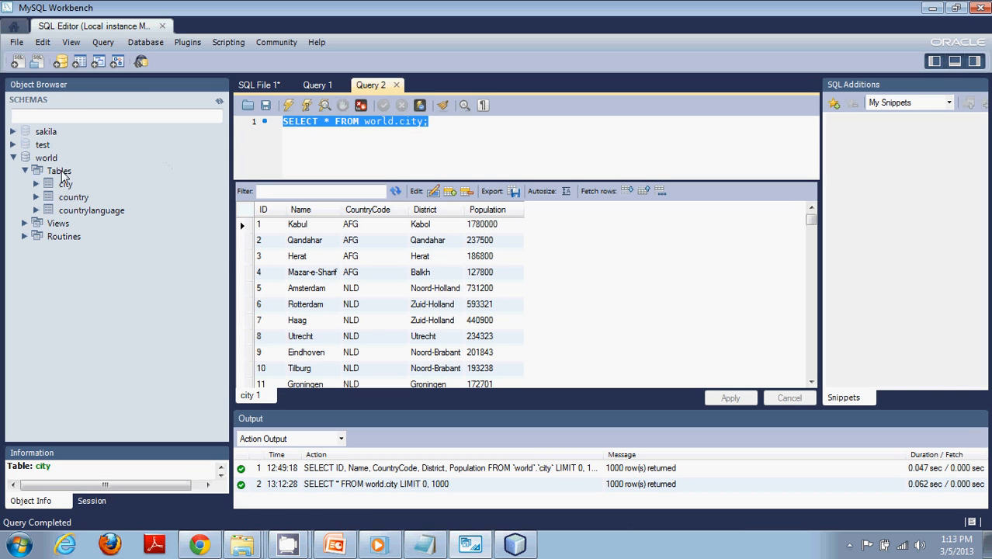
left_click(381, 150)
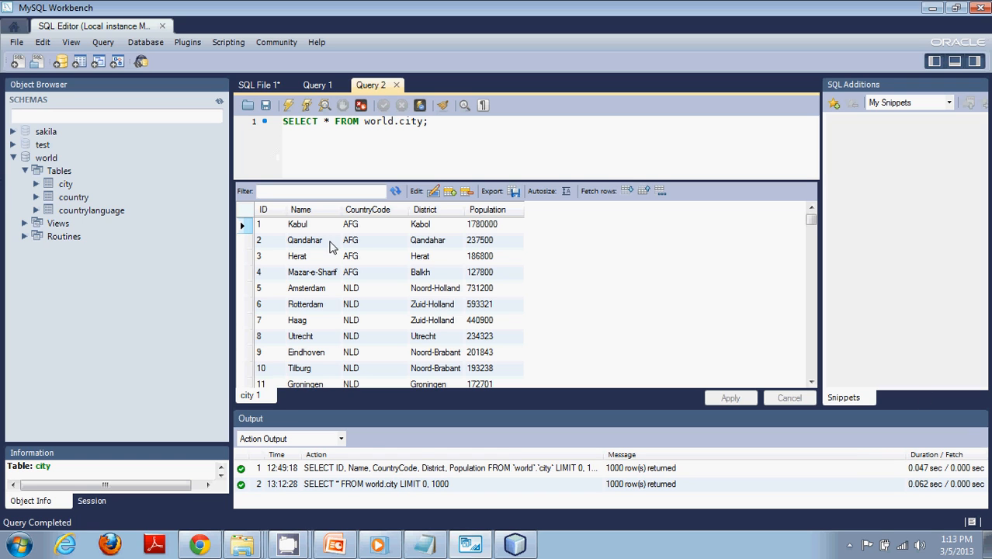
left_click(850, 546)
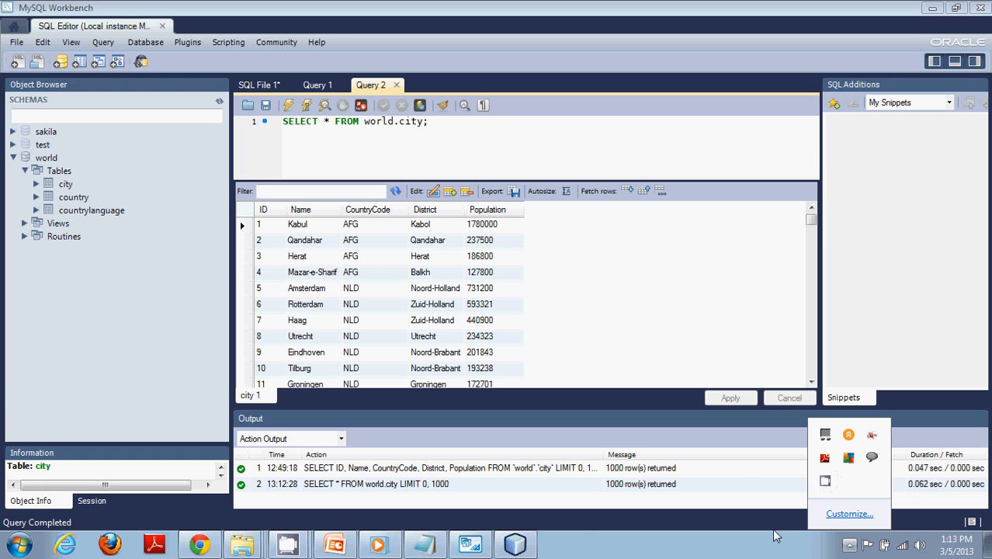
right_click(824, 483)
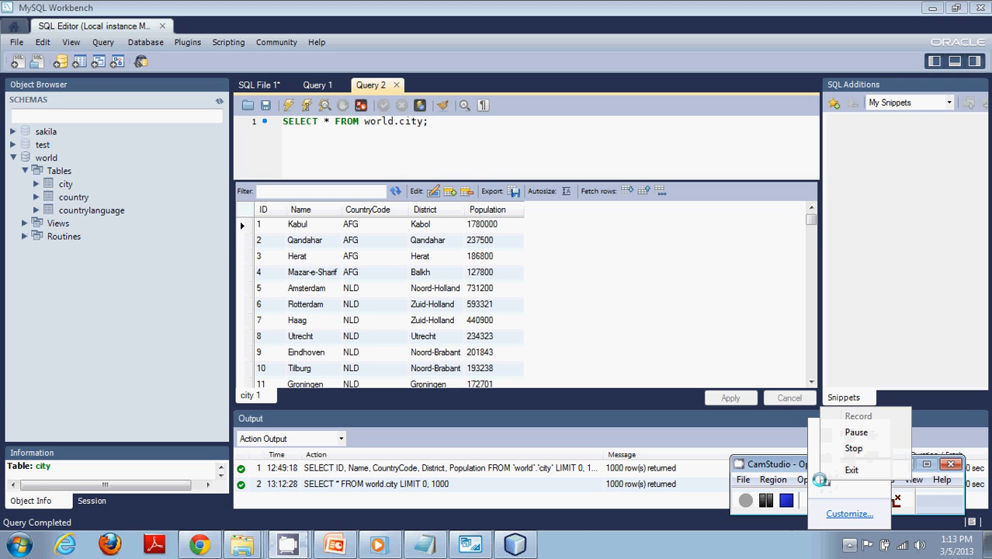
left_click(751, 523)
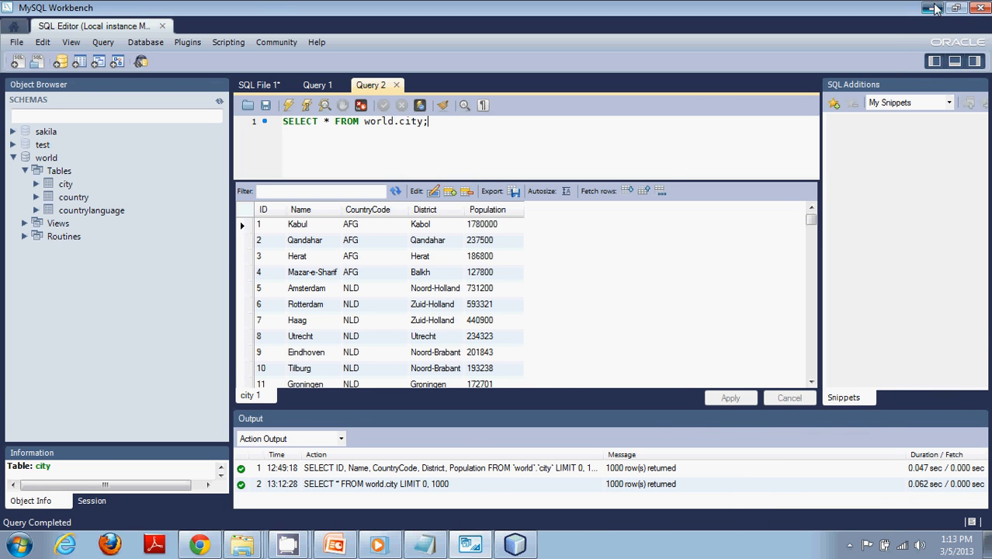